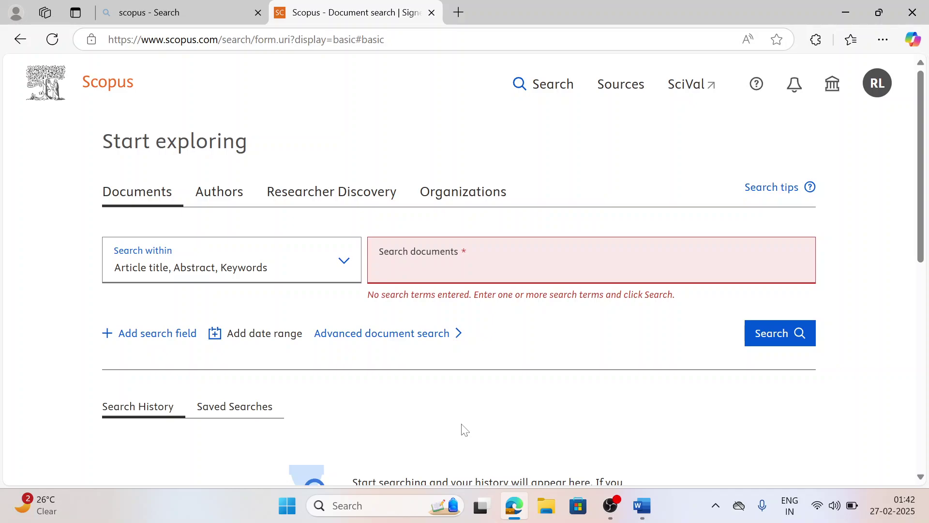
Read through the Word notes on Boolean operators, then return to the Scopus search page
key(alt+Tab)
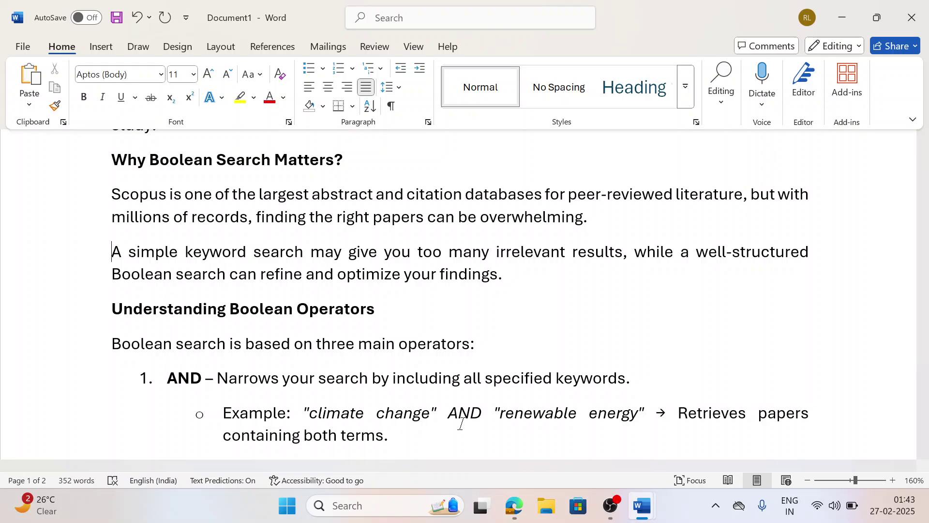
scroll(460, 424, down, 3)
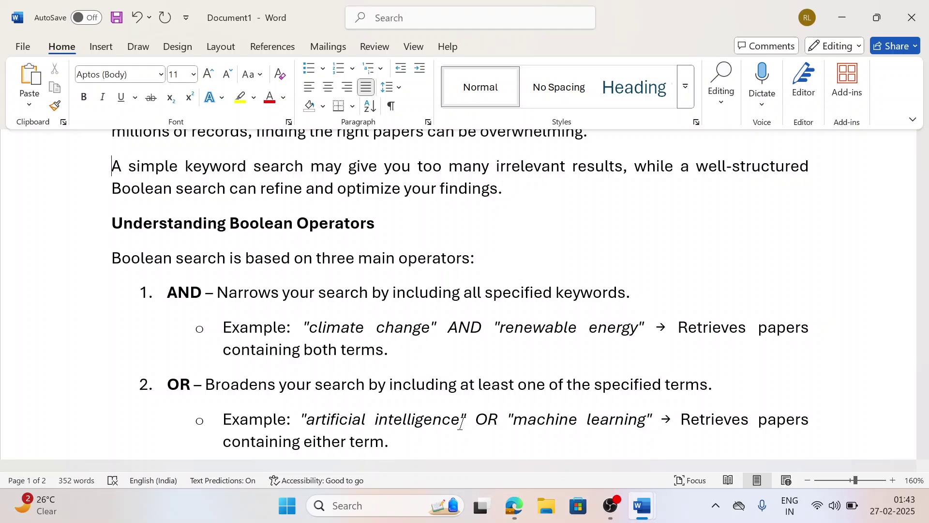
key(alt+Tab)
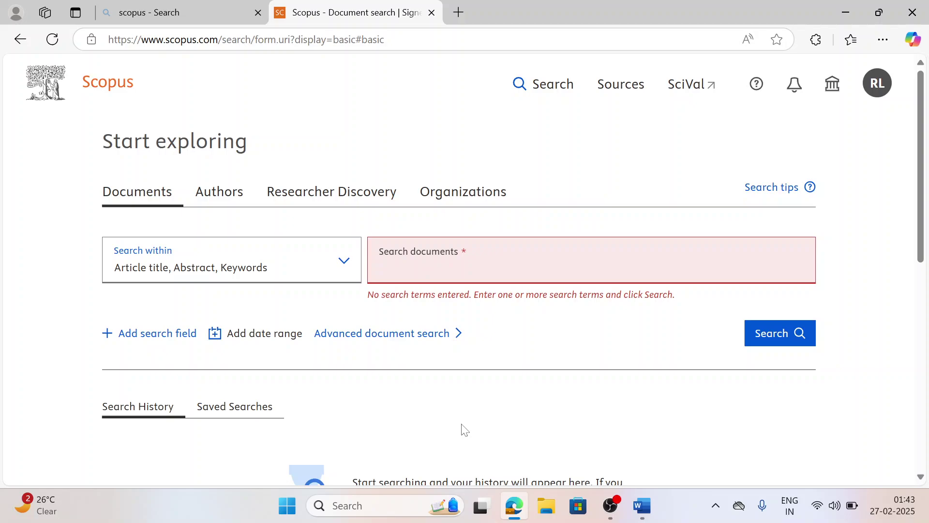
Search Scopus documents for "MACROECONOMIC VARIABLES" AND "STOCK INDEX"
text("M)
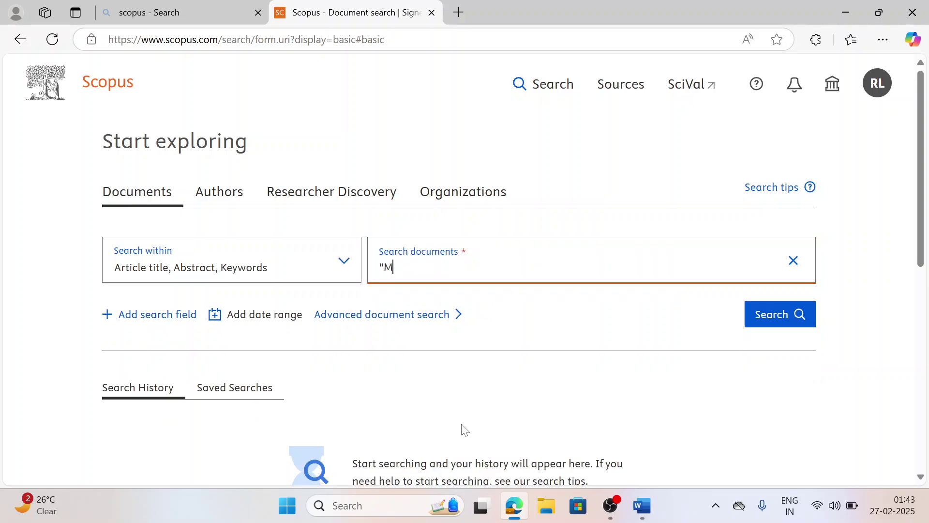
text(ACROECONO)
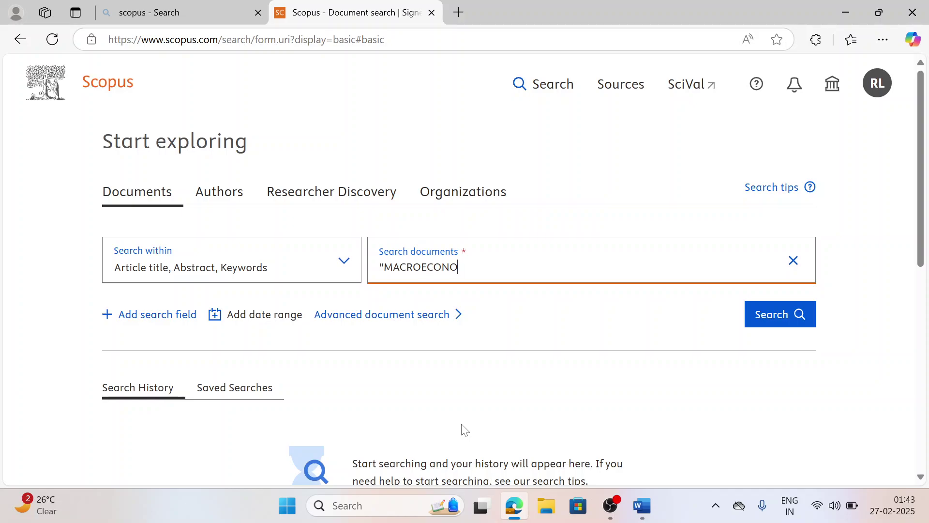
text(MIC VARO)
key(BackSpace)
text(IABLES" AND )
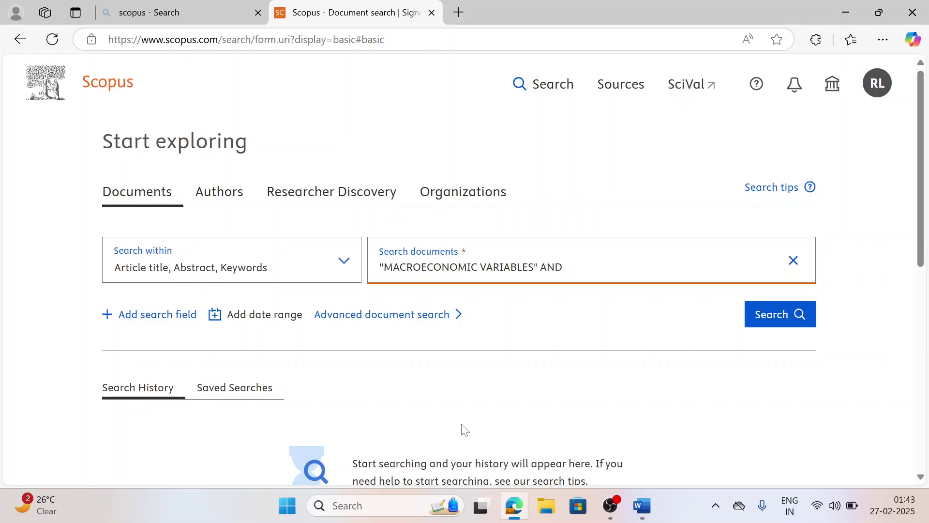
text("STOCK INDEX")
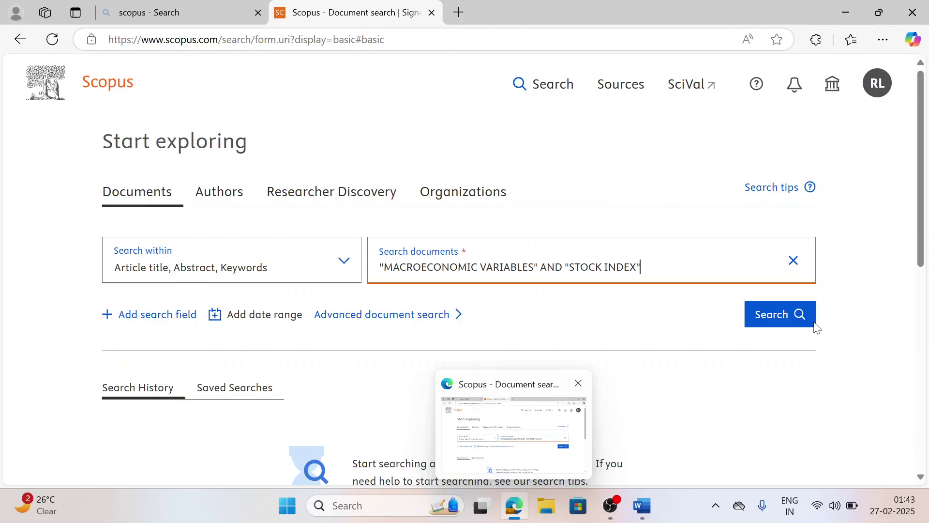
click(784, 324)
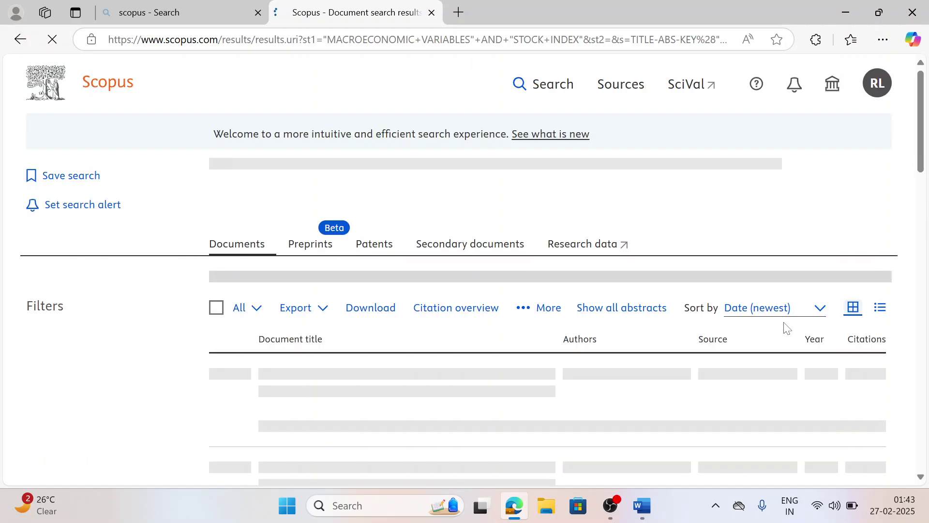
Scroll through the 97 results and filters, then back to the top of the page
scroll(787, 328, down, 5)
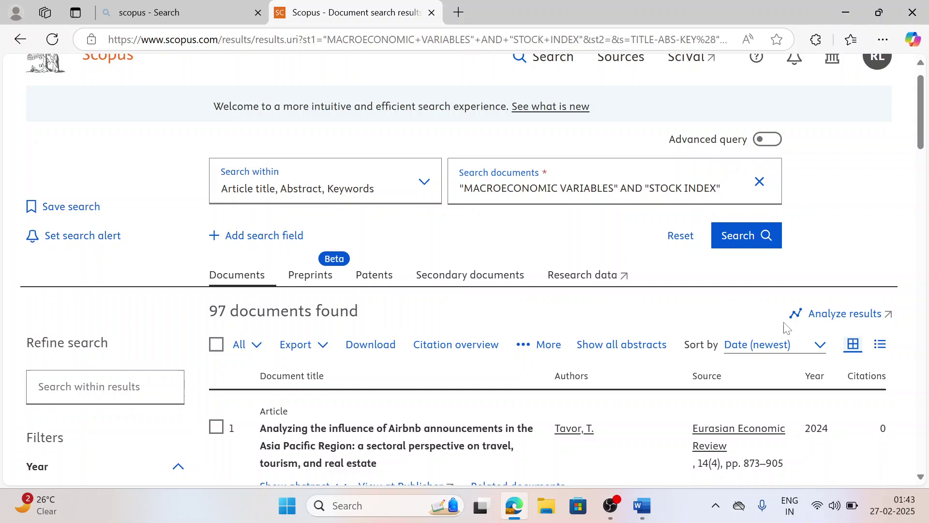
scroll(786, 328, down, 1)
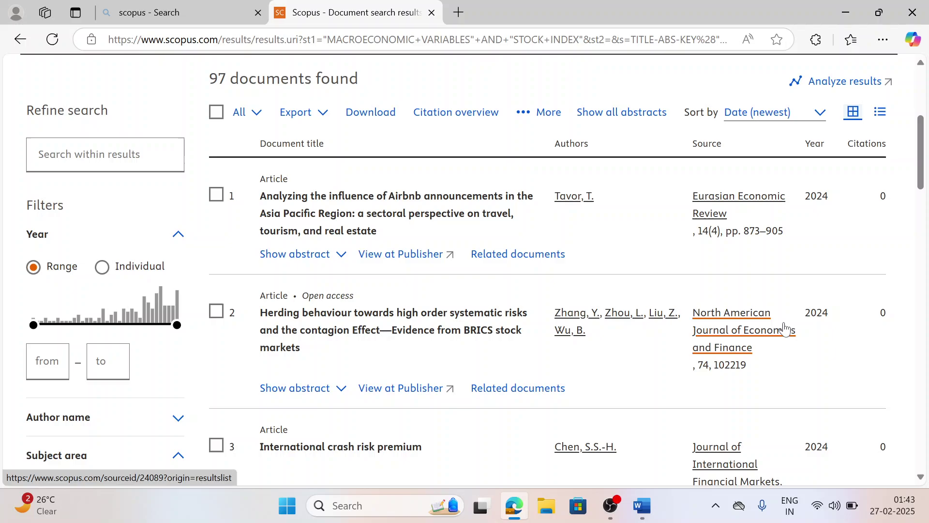
scroll(785, 329, down, 1)
scroll(785, 330, down, 3)
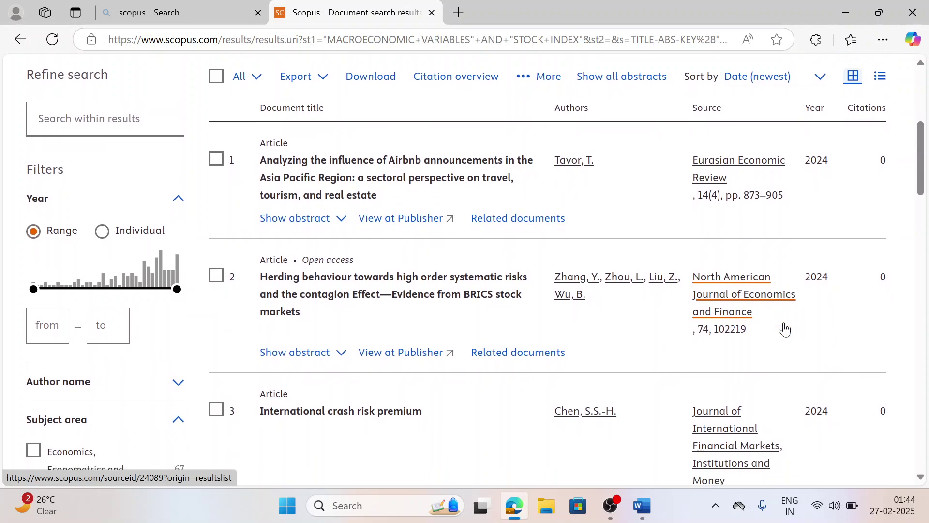
scroll(786, 328, down, 16)
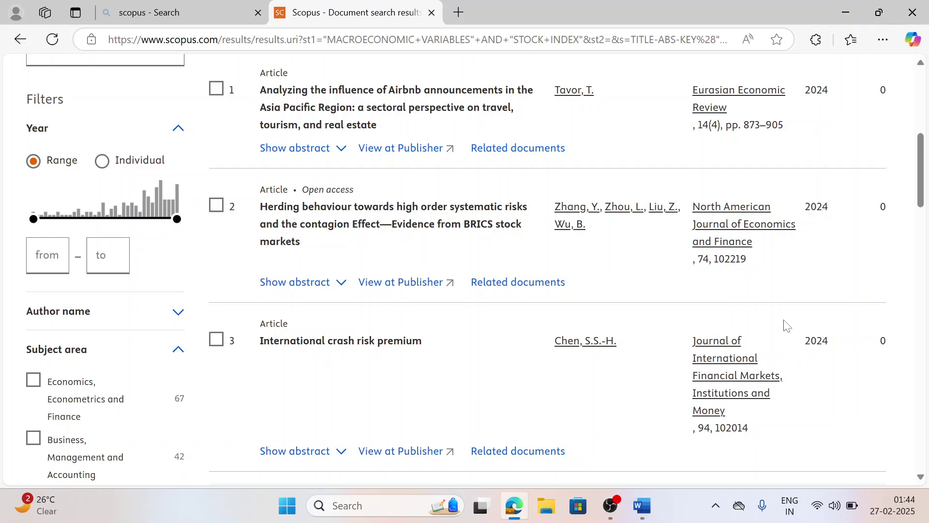
scroll(787, 326, down, 6)
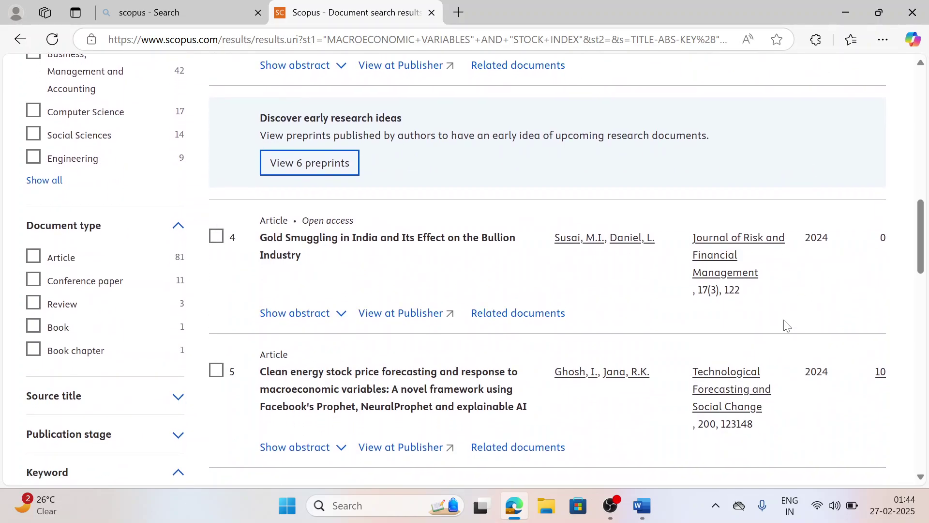
scroll(786, 326, down, 8)
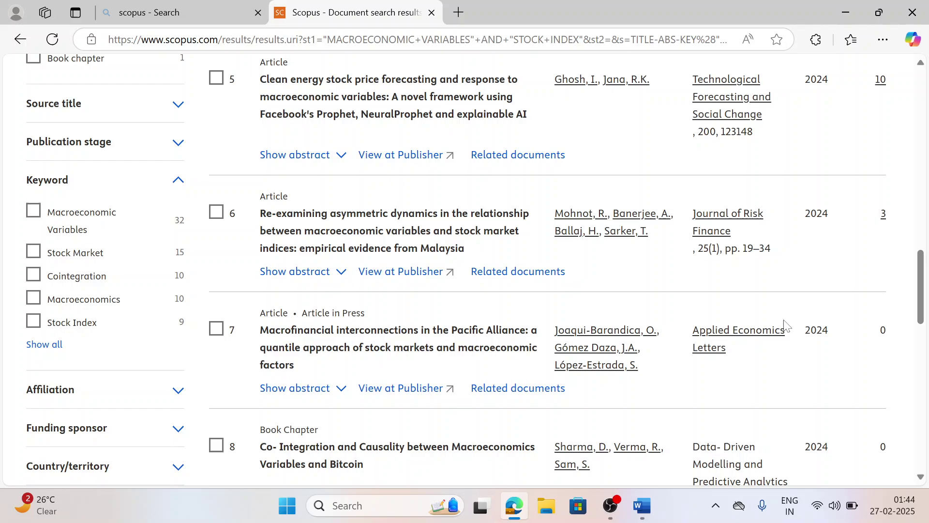
scroll(786, 326, up, 20)
scroll(786, 325, up, 2)
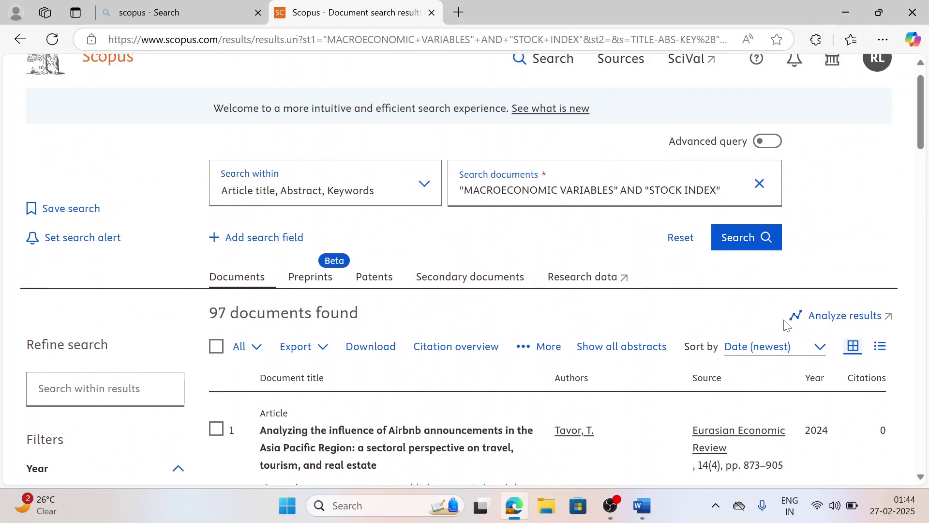
key(alt+Tab)
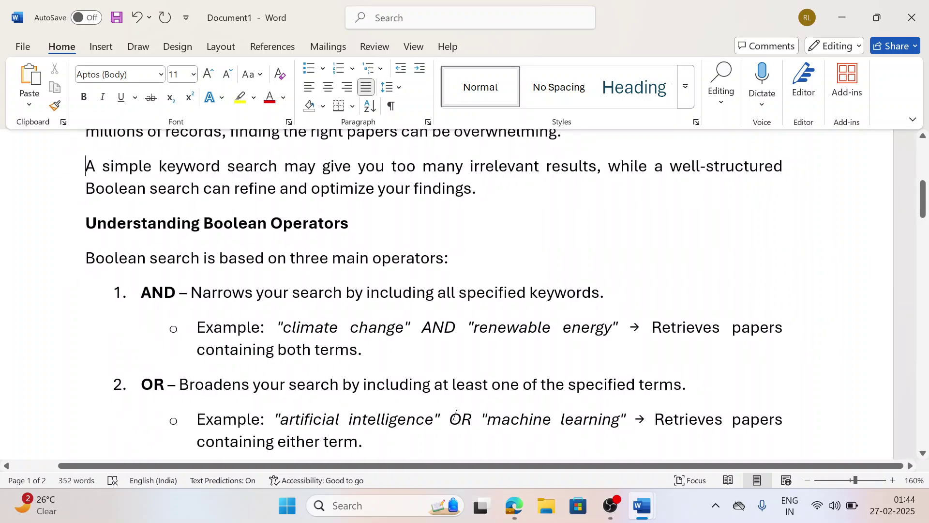
scroll(455, 415, down, 1)
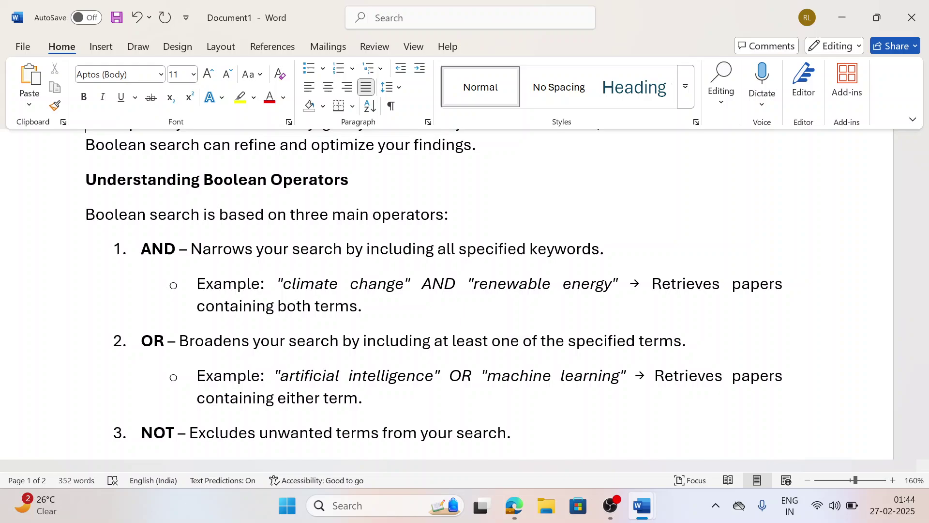
key(alt+Tab)
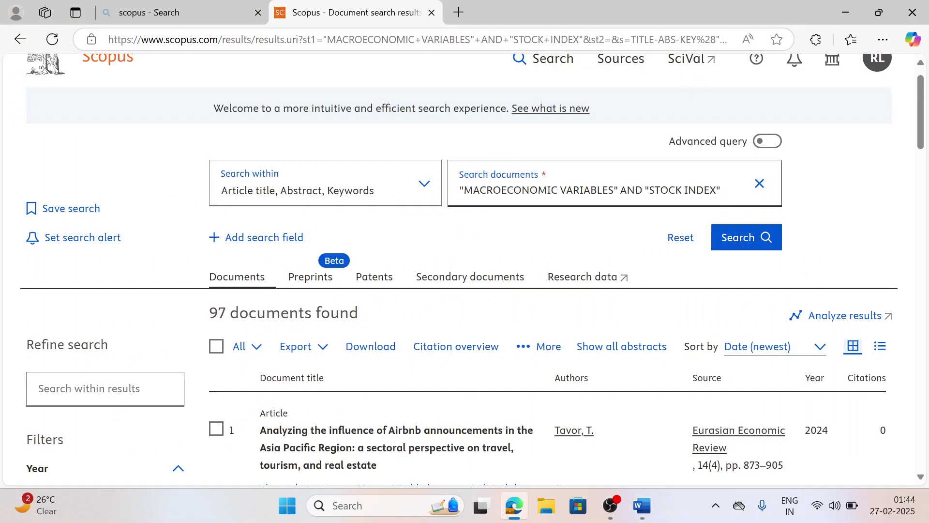
Replace AND with OR in the query and rerun the search for 12,349 documents
drag(643, 190, 620, 189)
text(OR)
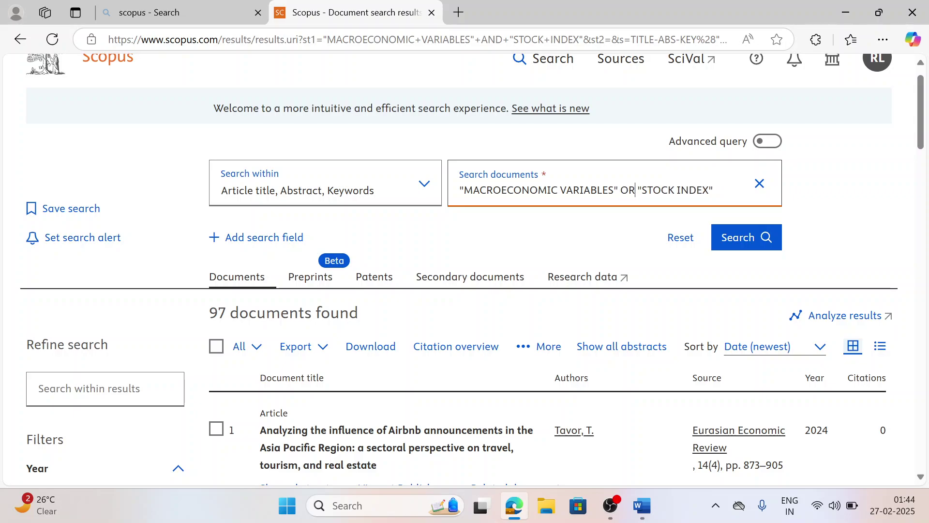
click(736, 234)
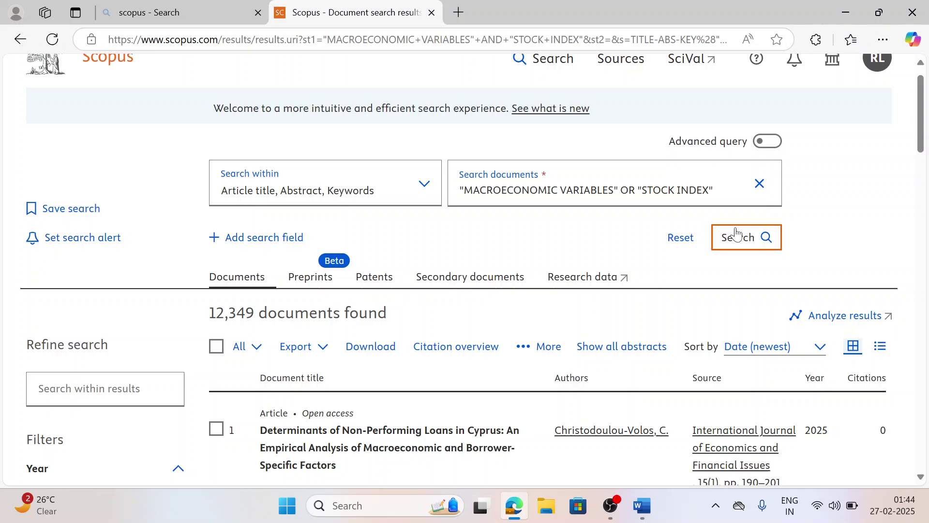
Glance over the Word notes on Boolean operators and return to the Scopus results
key(alt+Tab)
scroll(433, 290, down, 1)
scroll(433, 294, down, 3)
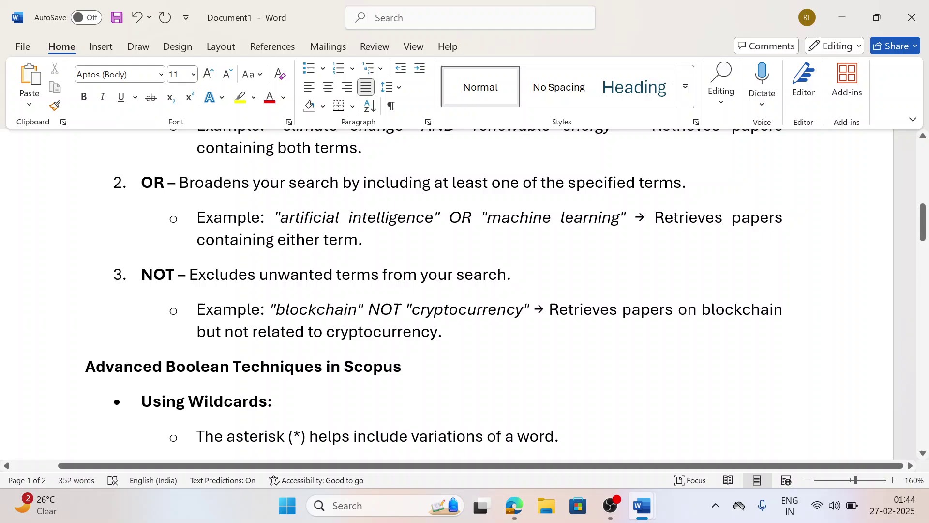
key(alt+Tab)
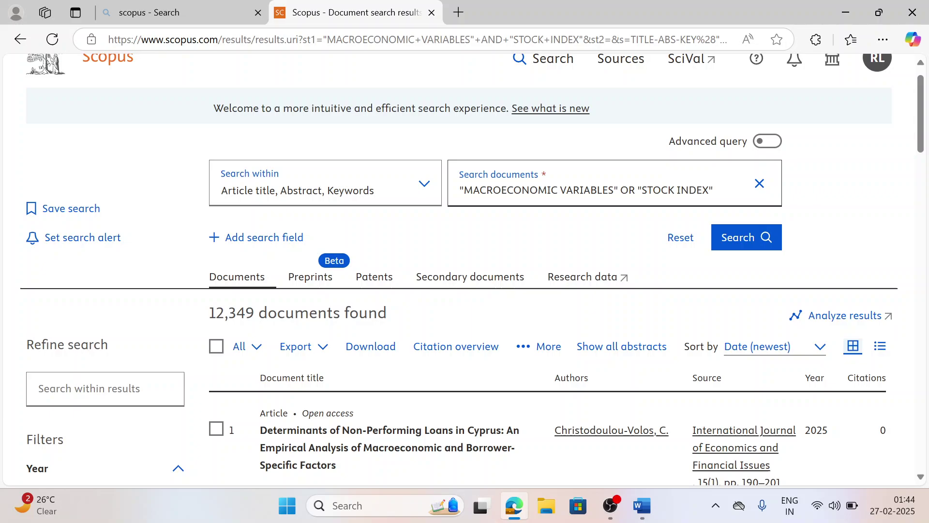
click(635, 190)
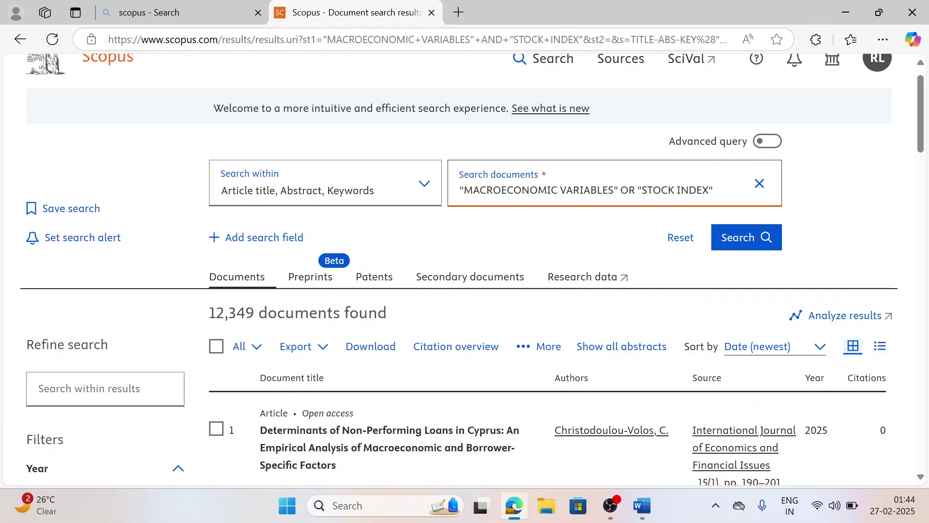
key(BackSpace)
key(BackSpace)
text(NOT)
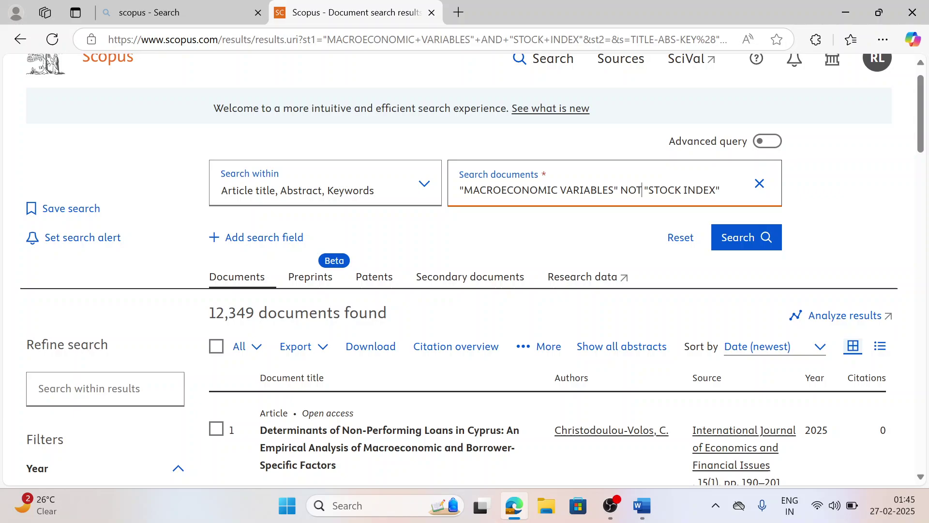
click(752, 237)
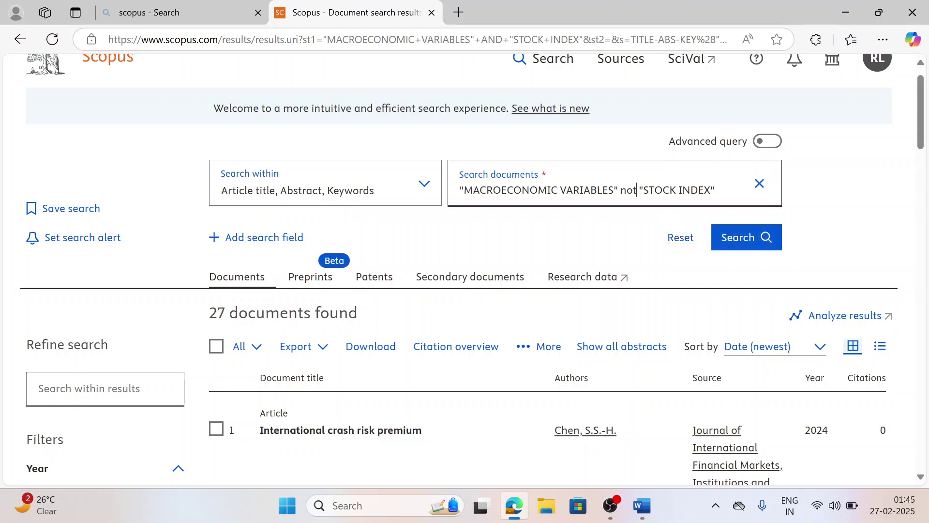
drag(637, 189, 620, 190)
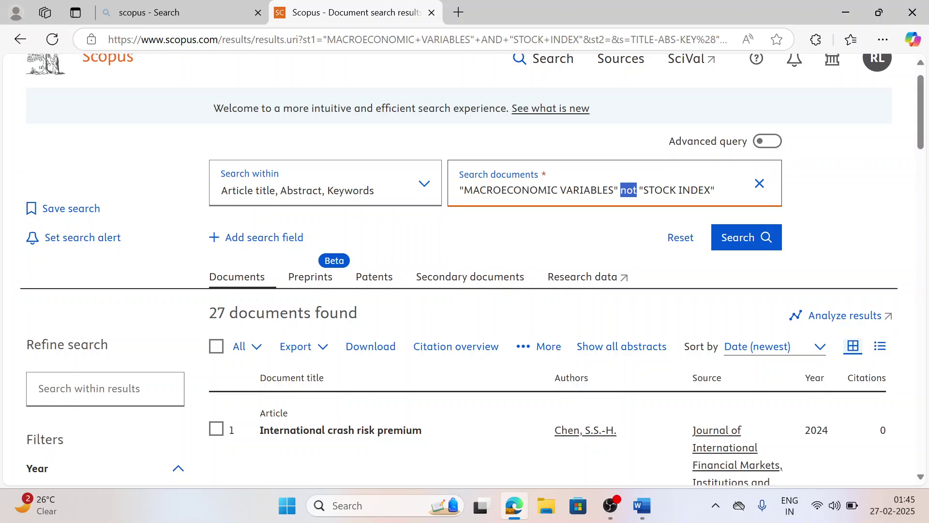
text(OR)
click(735, 235)
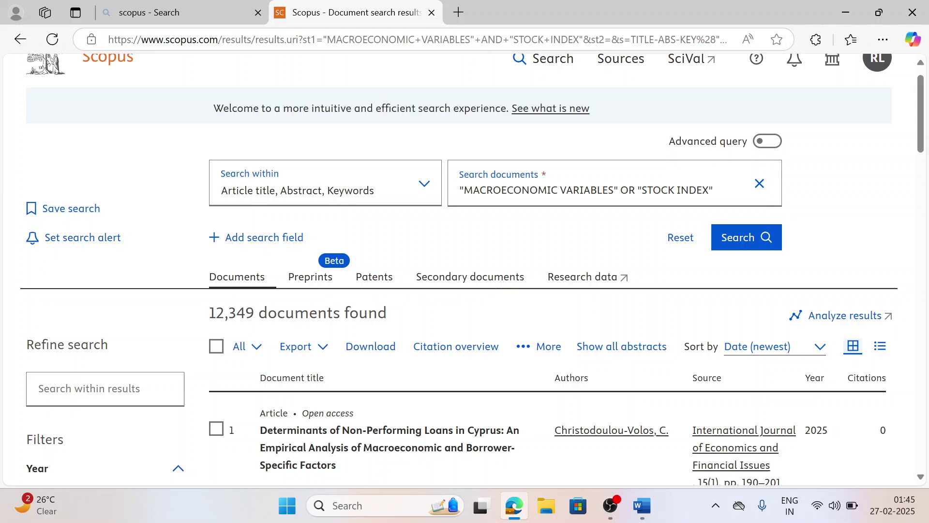
Apply a 2005–2025 year range filter, narrowing the results to 10,992 documents
scroll(292, 329, down, 4)
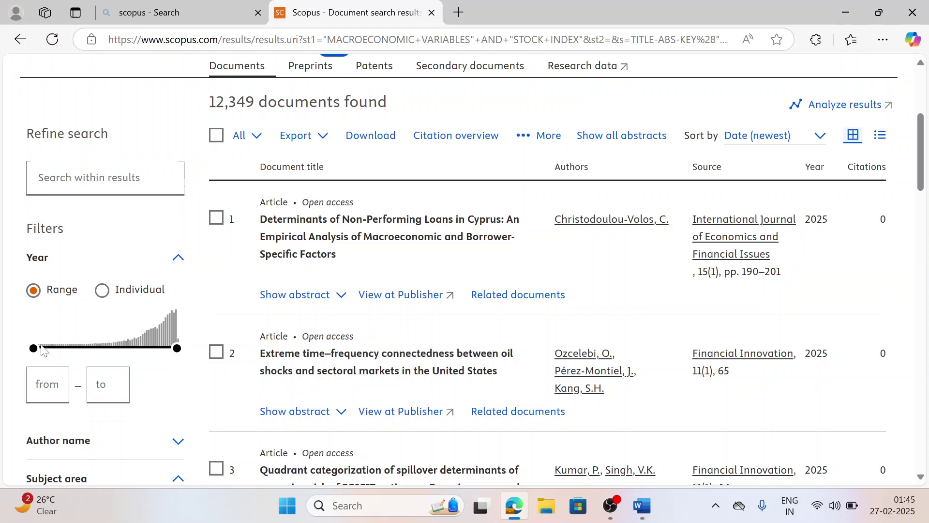
drag(34, 348, 119, 352)
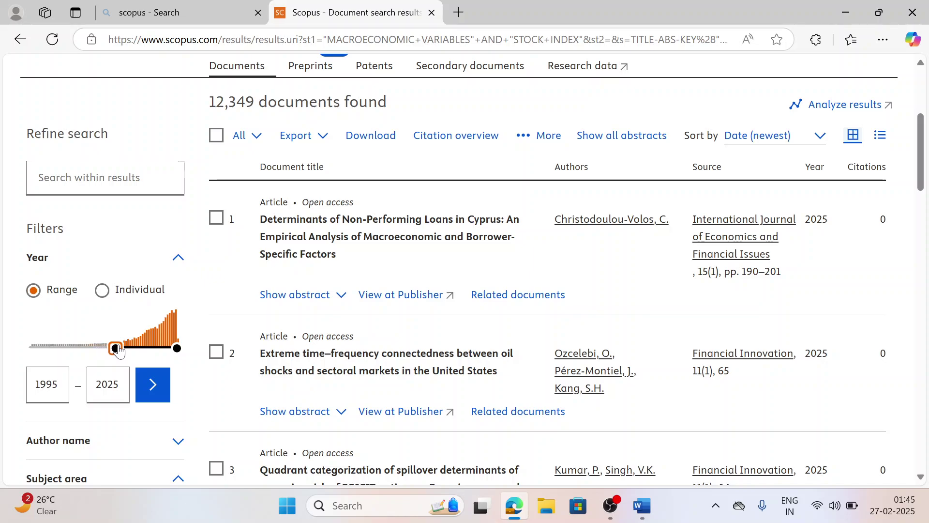
drag(121, 351, 140, 347)
click(154, 386)
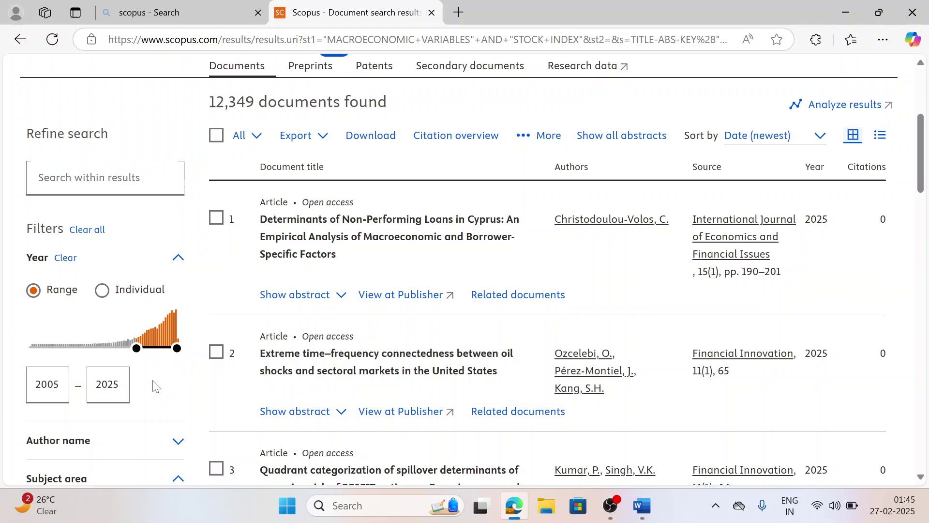
scroll(155, 385, up, 3)
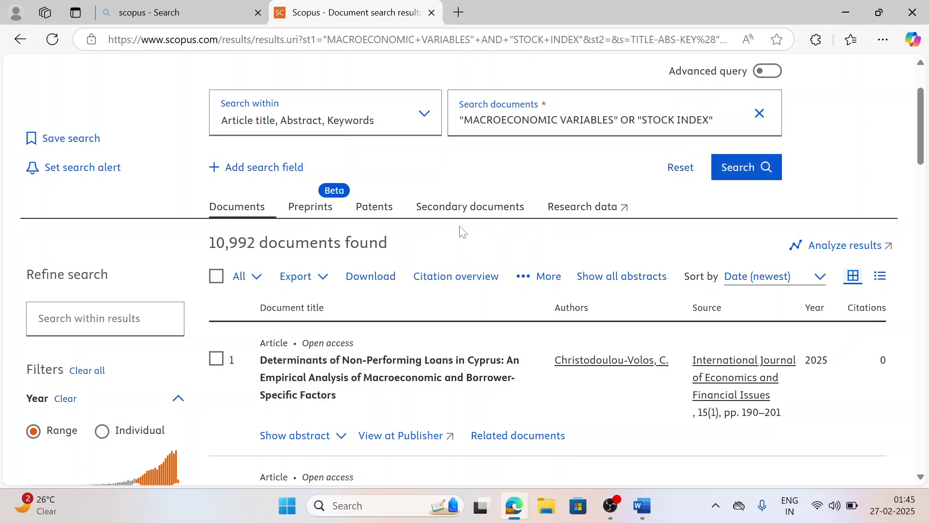
click(484, 120)
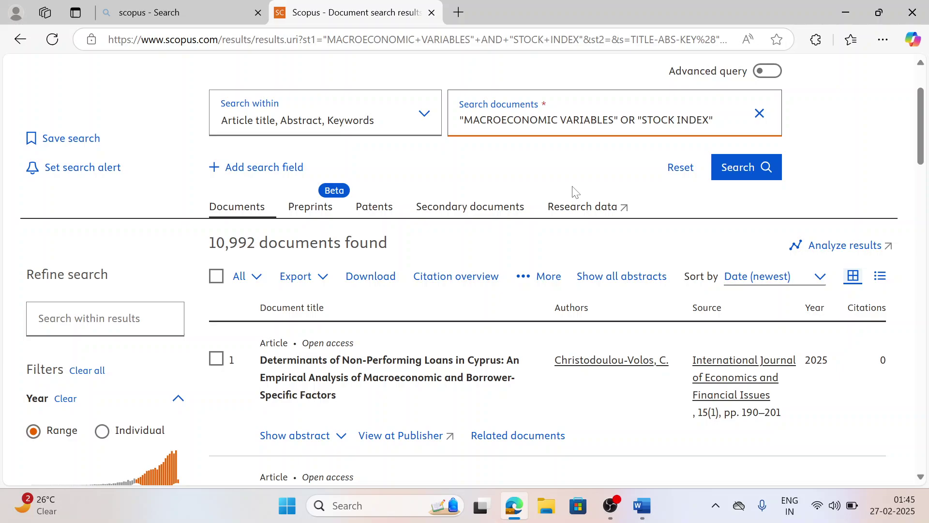
scroll(575, 191, up, 2)
scroll(575, 209, down, 3)
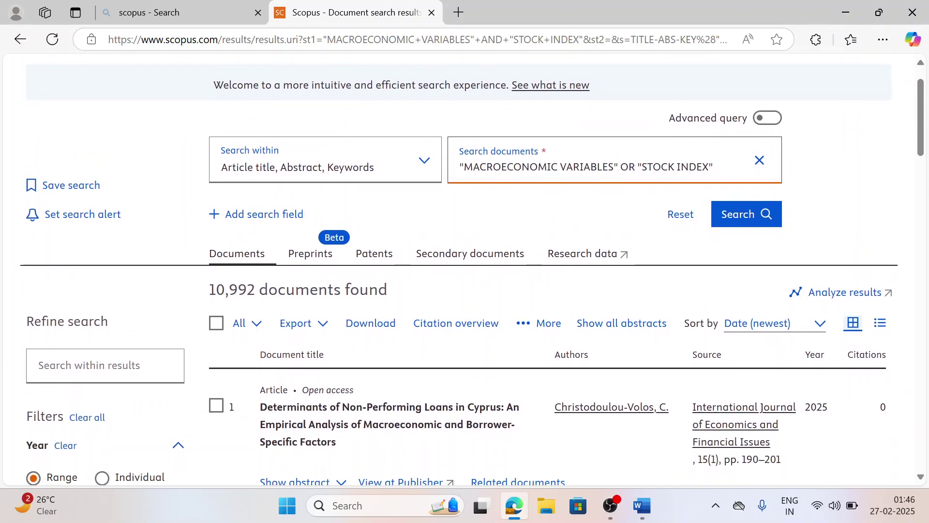
scroll(257, 380, down, 2)
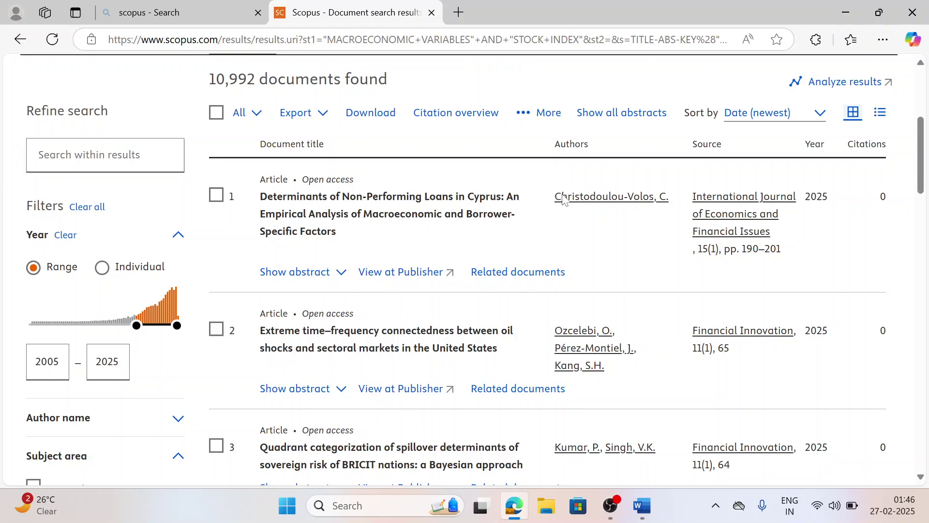
scroll(261, 402, down, 2)
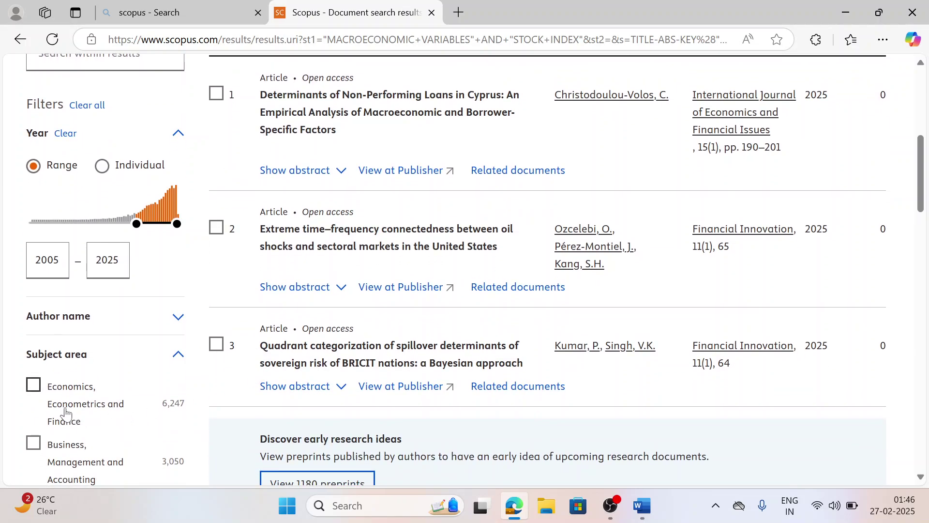
scroll(58, 411, down, 2)
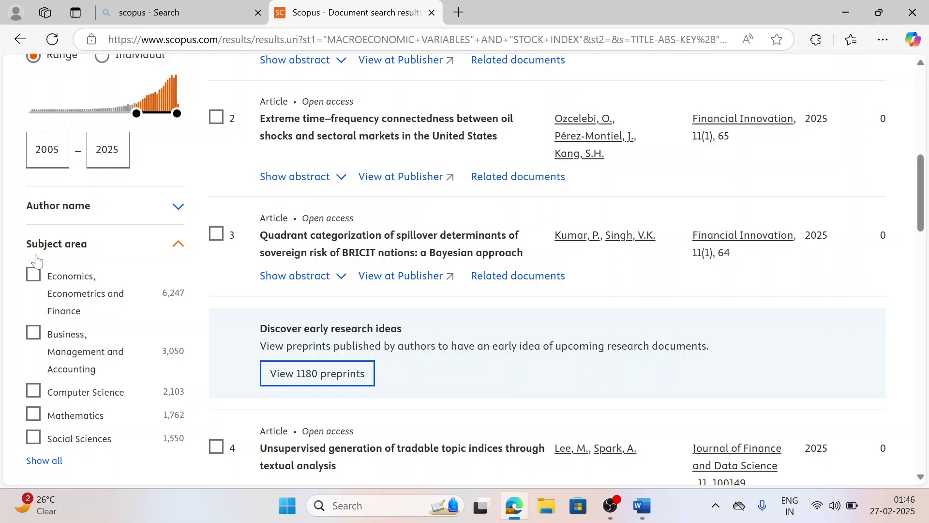
click(94, 218)
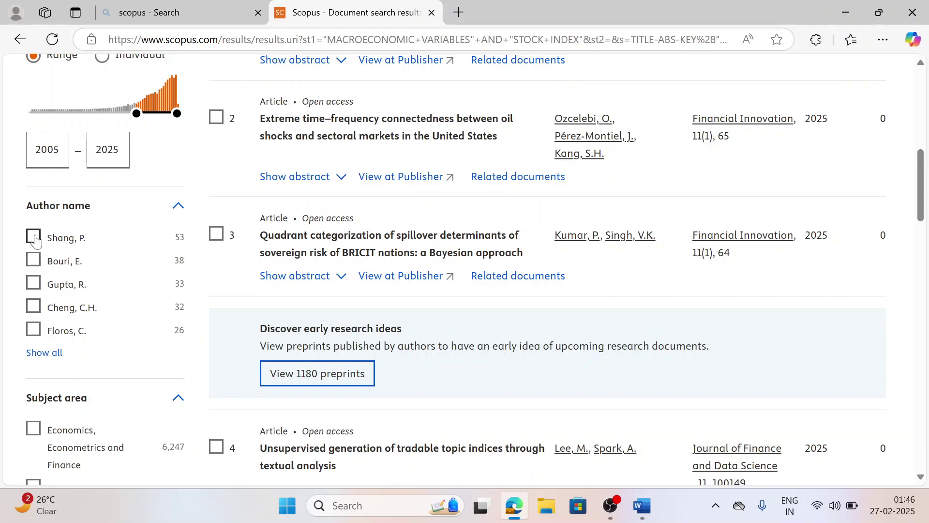
click(34, 237)
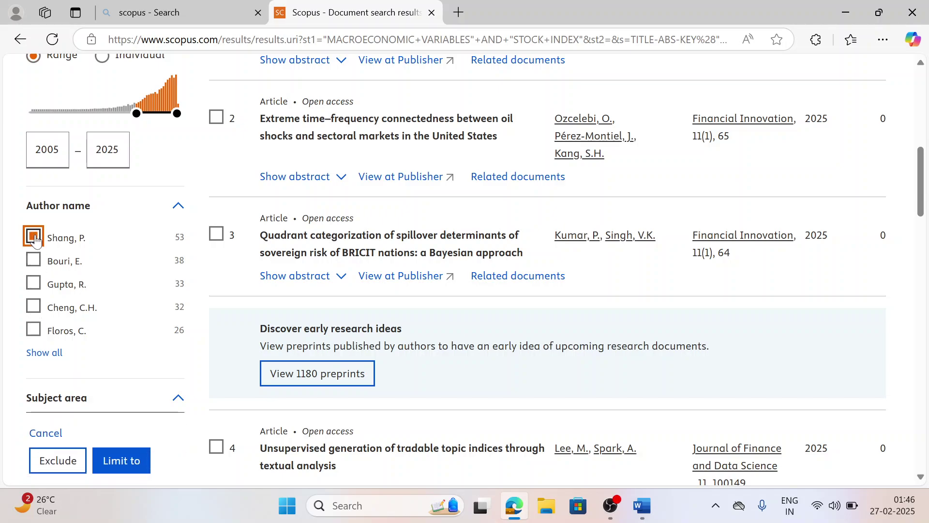
click(124, 475)
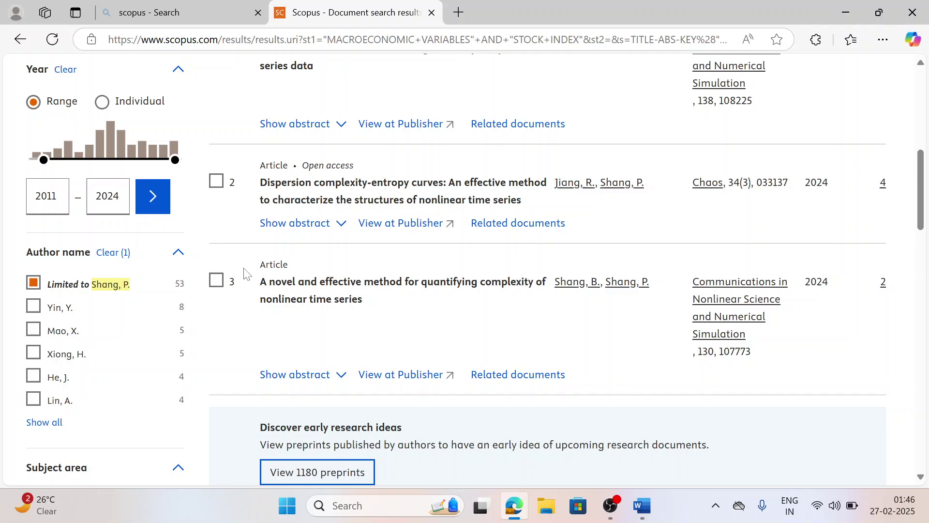
scroll(245, 272, up, 3)
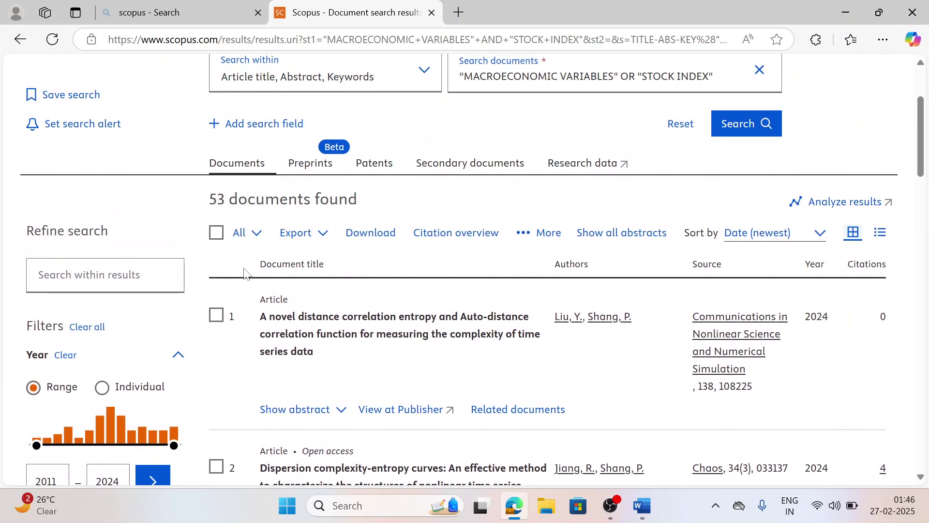
scroll(245, 272, down, 5)
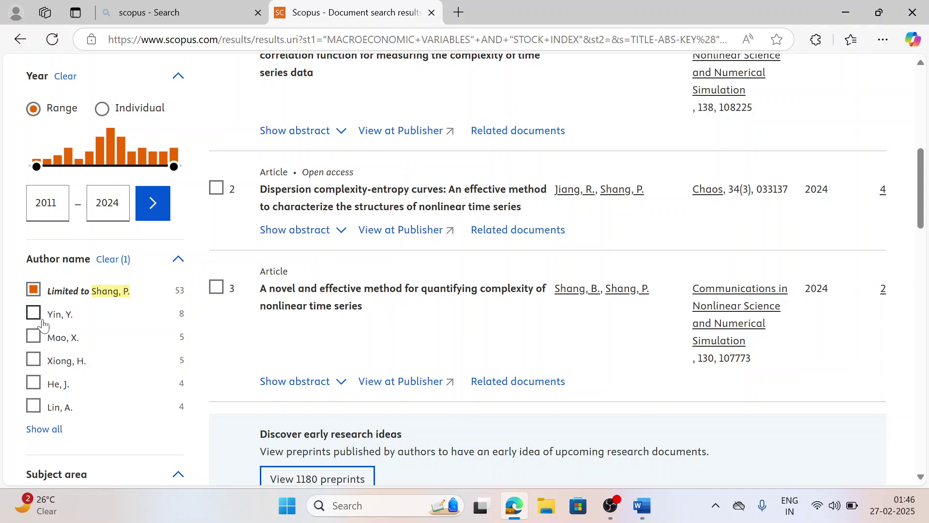
click(34, 291)
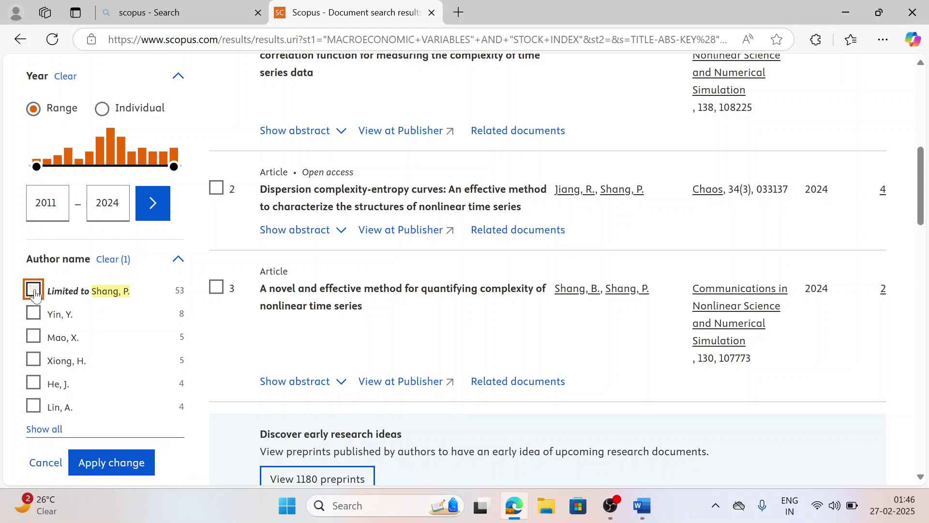
click(112, 461)
Tick Economics, Econometrics and Finance and bring up the full subject-area list
scroll(114, 464, down, 5)
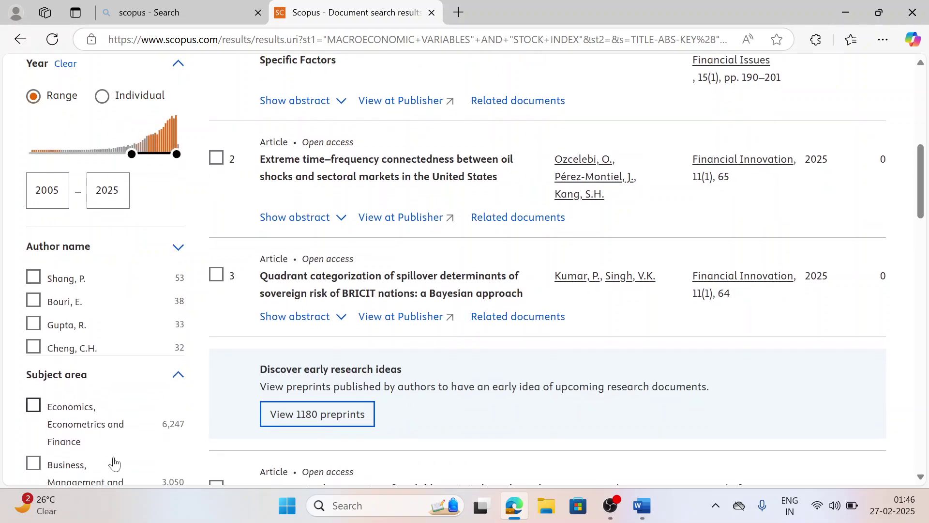
scroll(114, 463, up, 1)
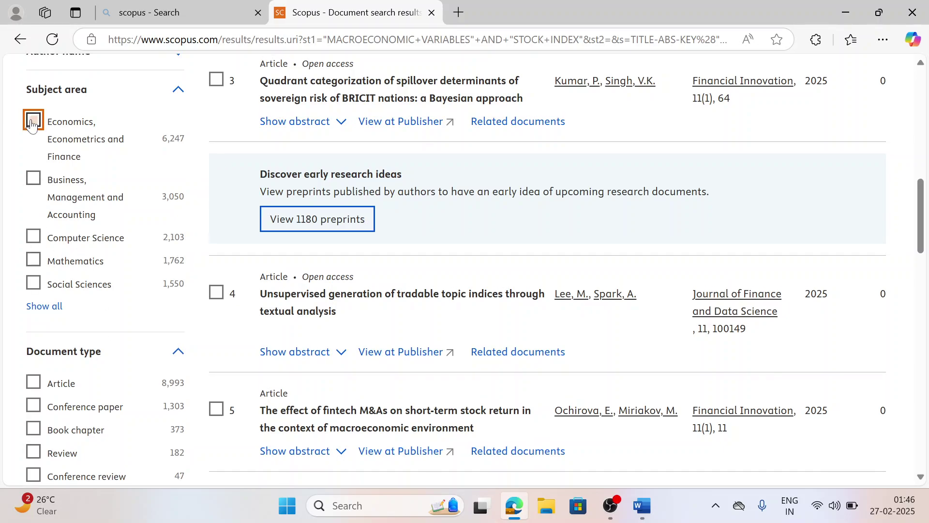
click(32, 124)
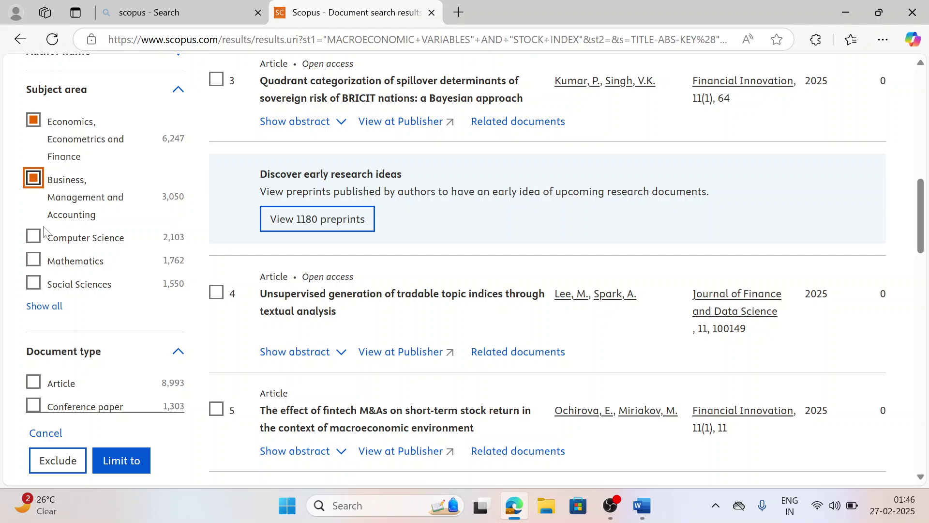
click(46, 306)
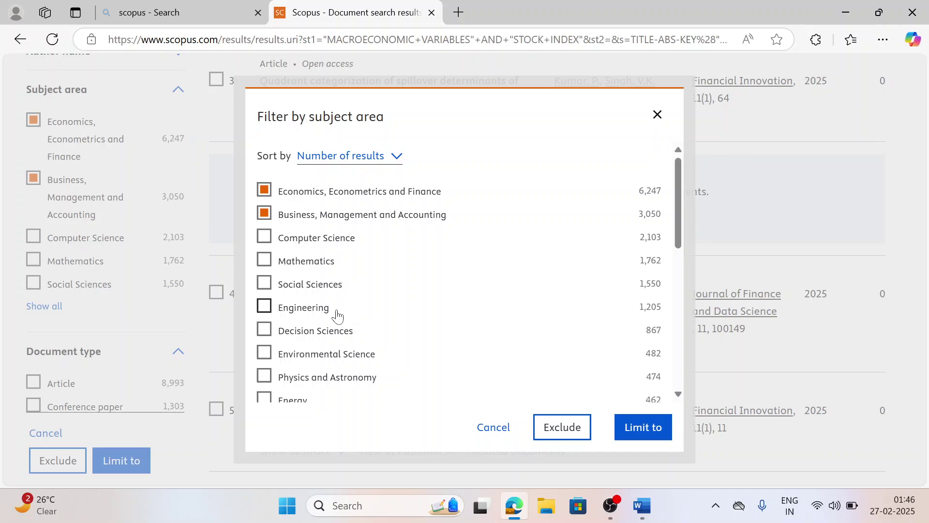
scroll(337, 314, down, 1)
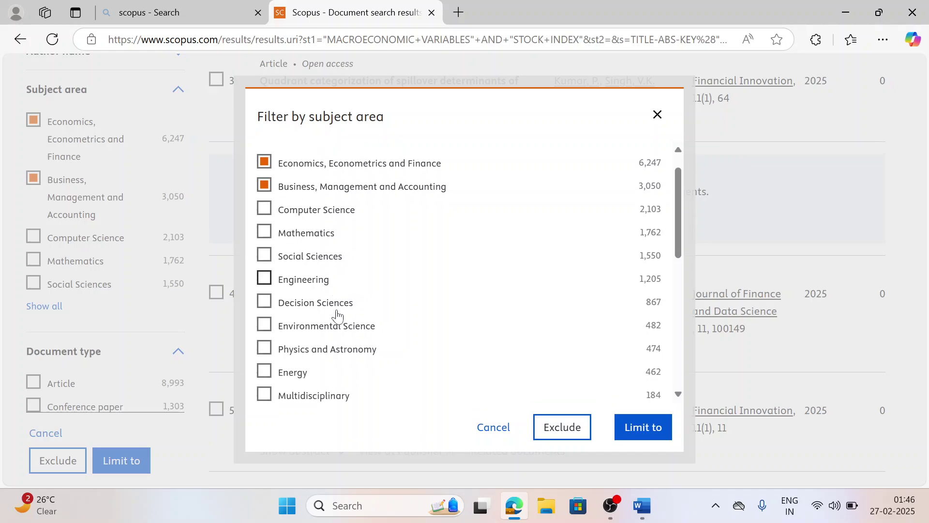
scroll(337, 315, down, 1)
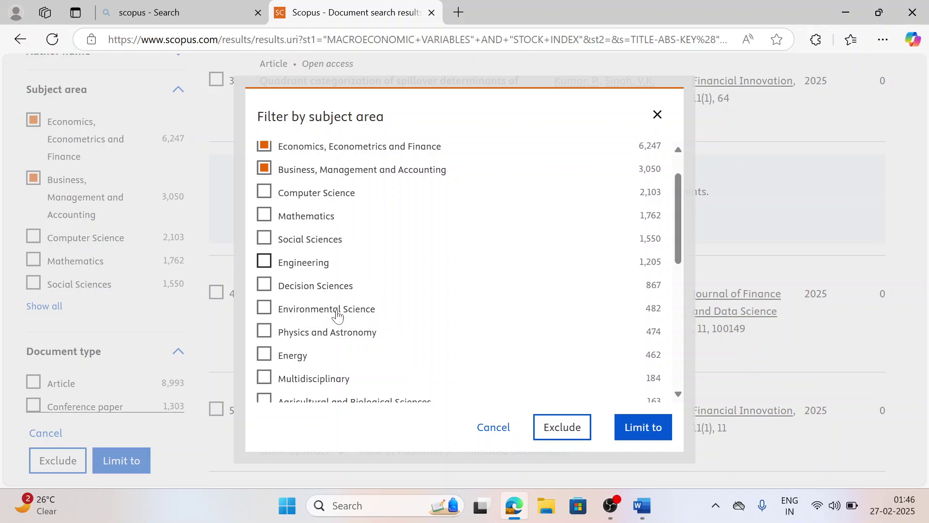
scroll(338, 314, down, 2)
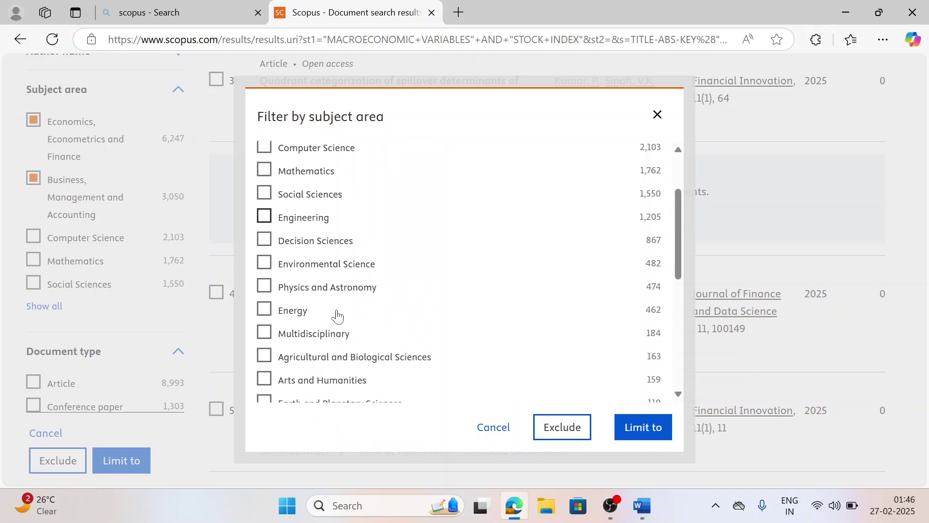
scroll(337, 314, down, 3)
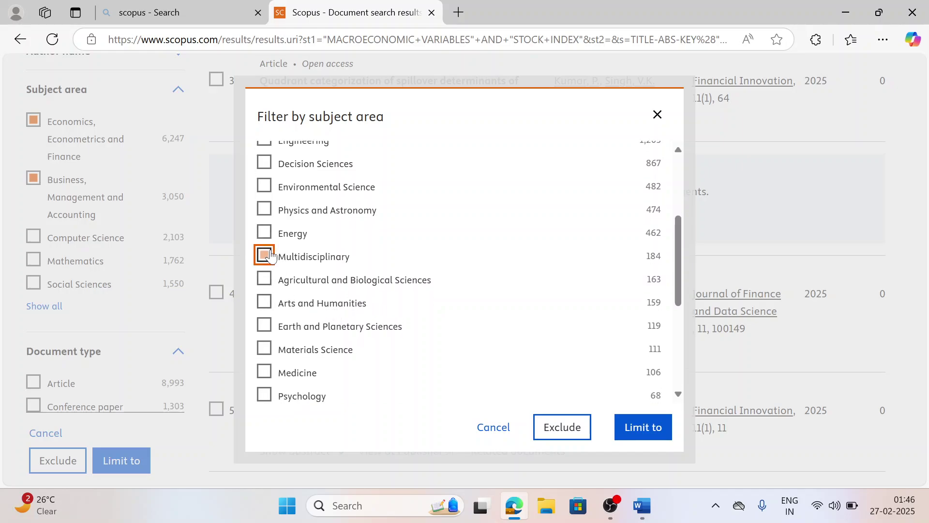
Add Multidisciplinary and limit results to the three chosen subject areas
click(269, 256)
scroll(309, 312, down, 8)
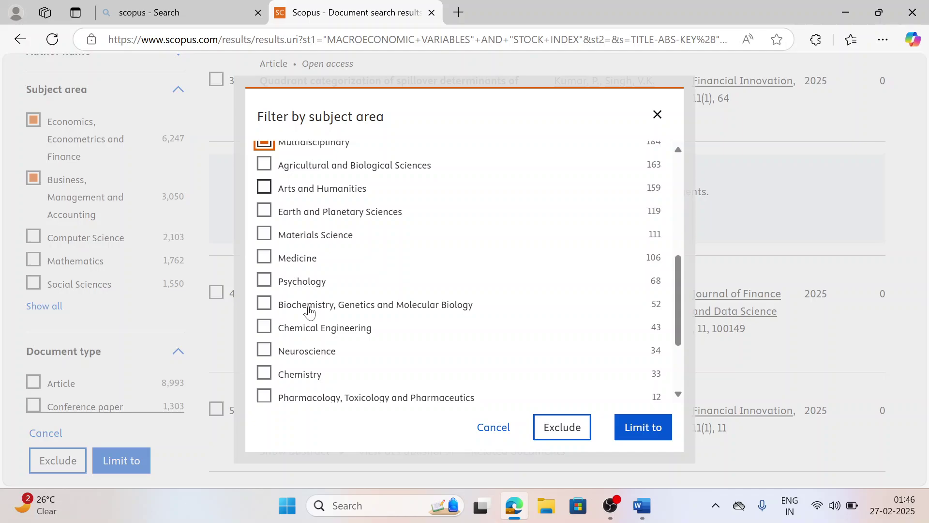
scroll(310, 311, down, 1)
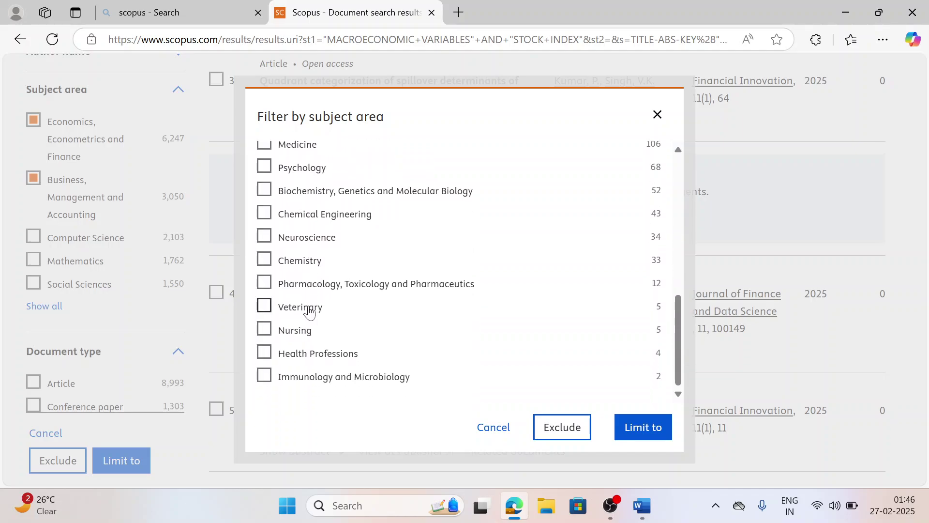
scroll(309, 312, up, 10)
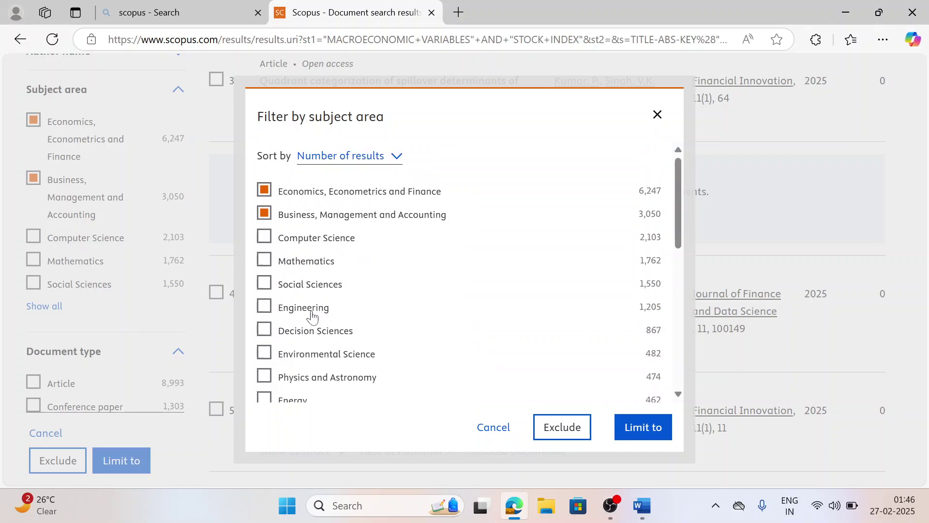
click(635, 434)
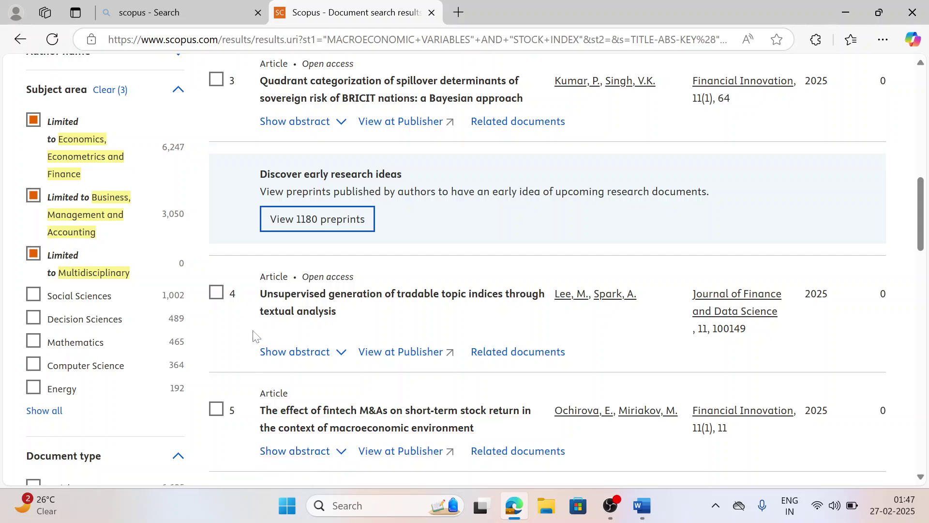
scroll(254, 334, up, 5)
scroll(253, 334, up, 4)
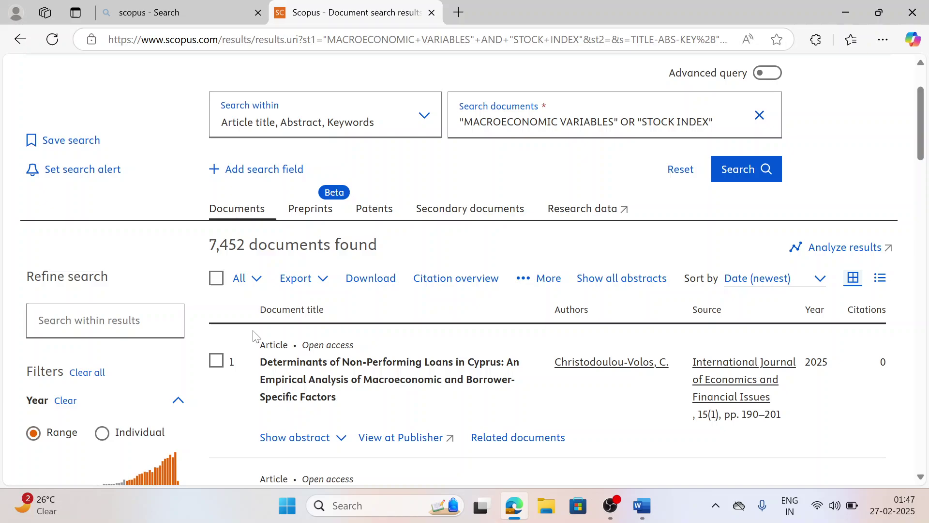
scroll(254, 334, down, 5)
scroll(253, 334, down, 10)
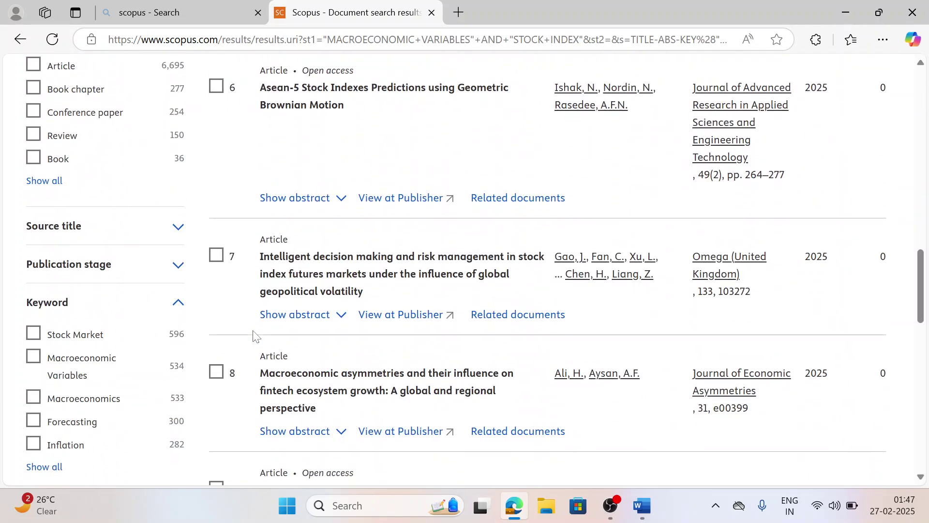
scroll(253, 334, up, 1)
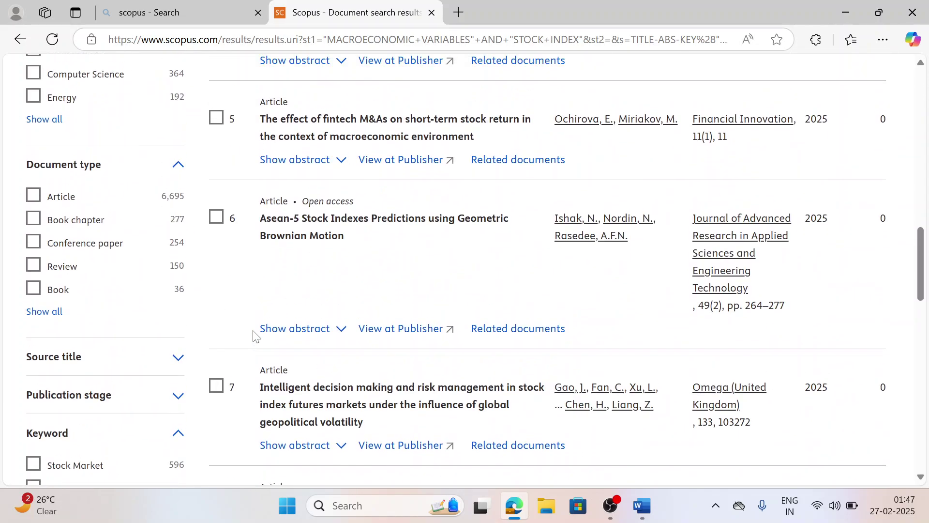
click(33, 196)
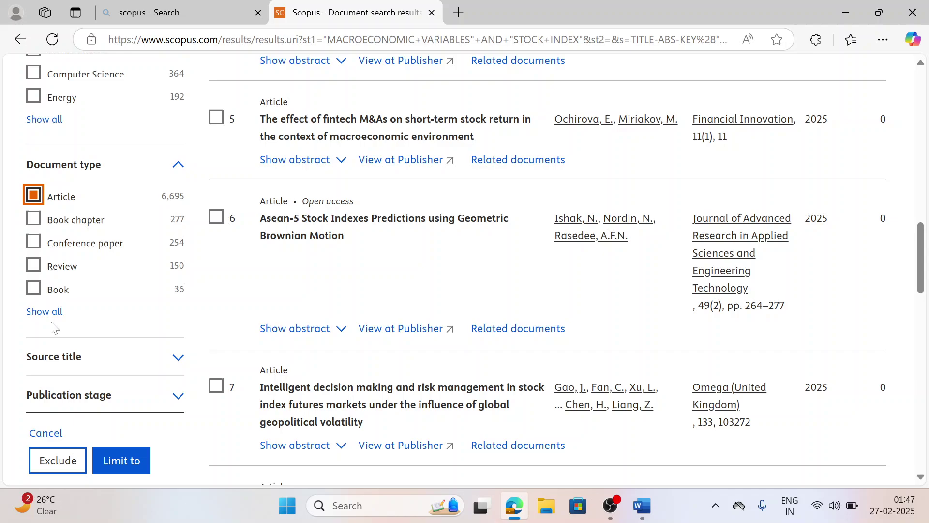
scroll(53, 327, down, 2)
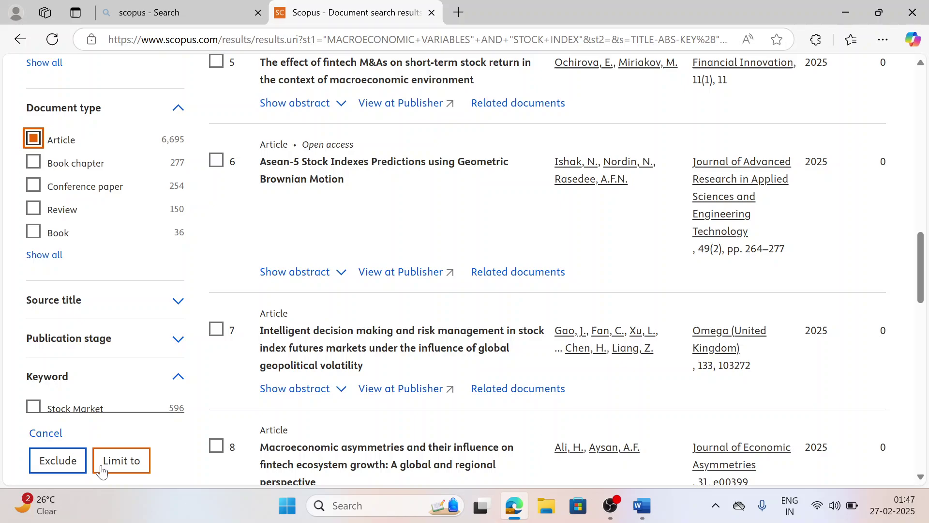
click(99, 466)
click(101, 462)
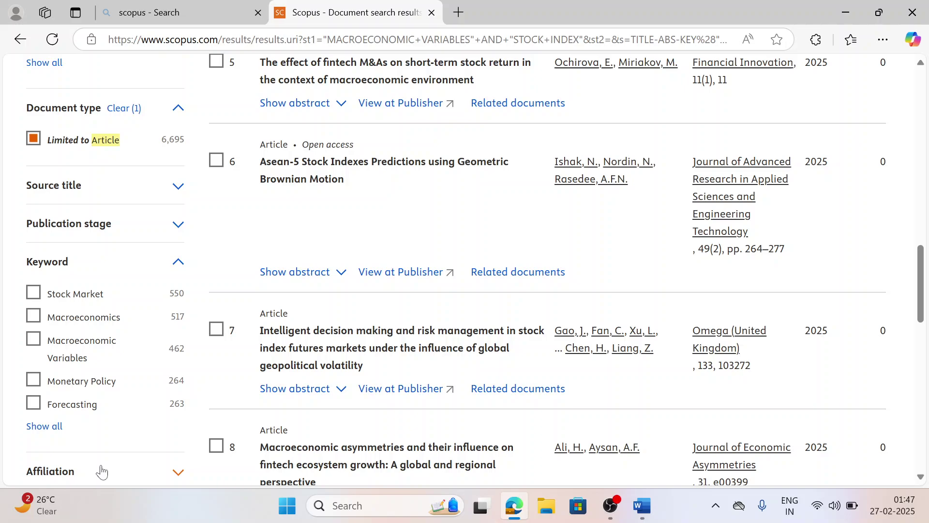
Limit results to the Stock Market, Macroeconomics and Macroeconomic Variables keywords
scroll(119, 357, down, 3)
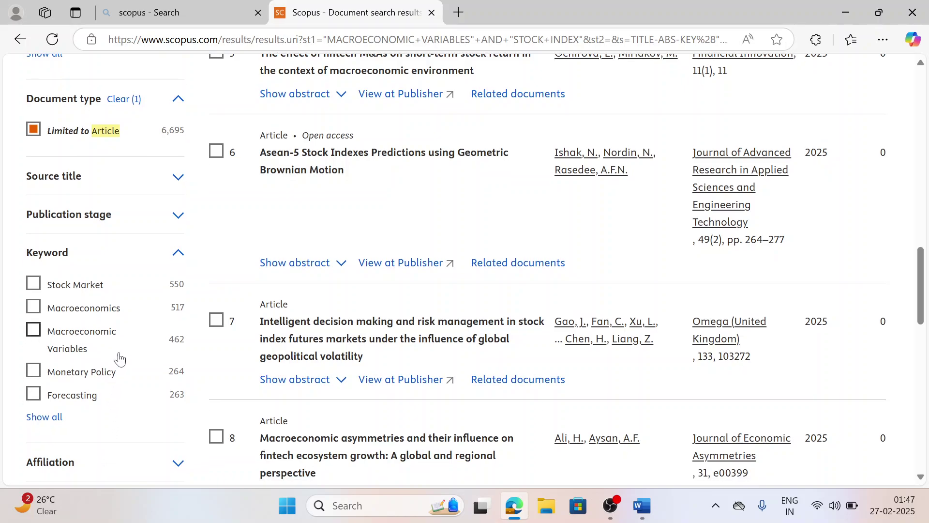
scroll(119, 357, down, 1)
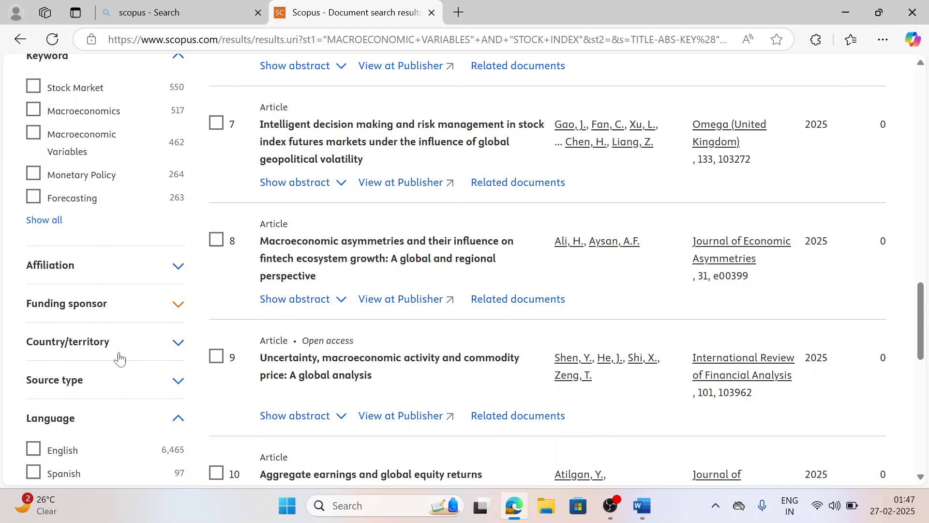
scroll(110, 151, up, 1)
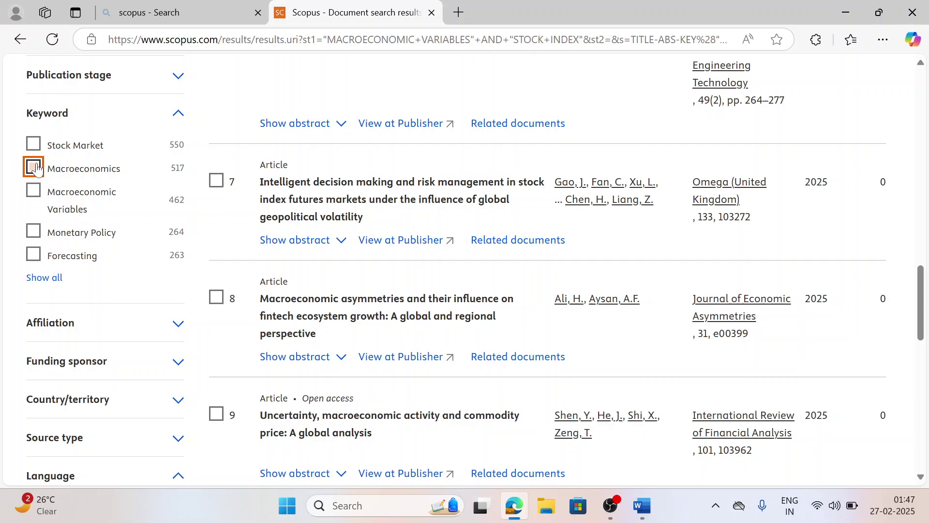
click(34, 168)
click(33, 144)
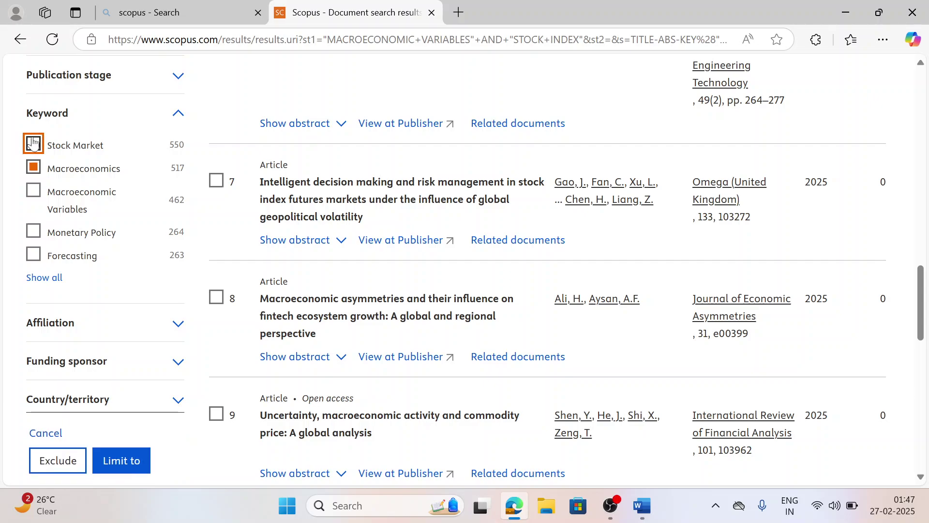
click(34, 191)
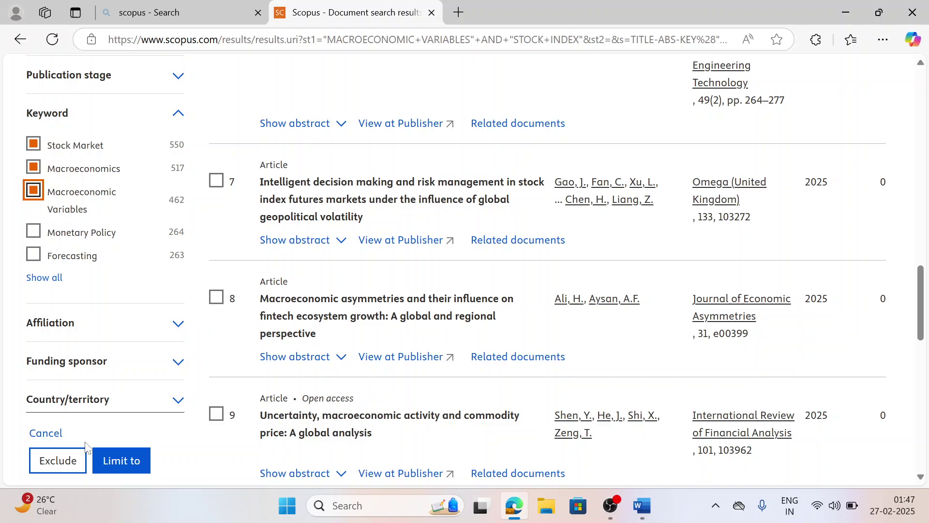
click(107, 457)
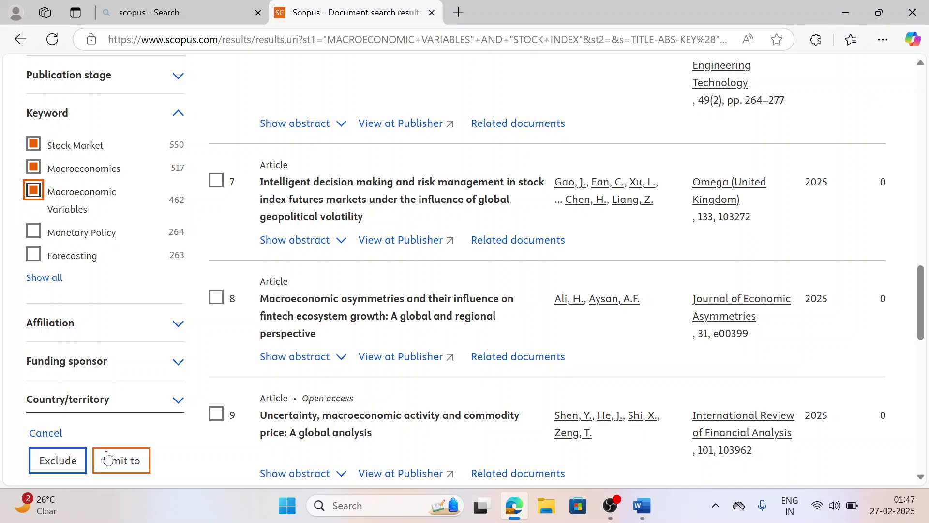
Untick the Macroeconomic Variables and Stock Market keywords and expand the Affiliation filter
click(32, 190)
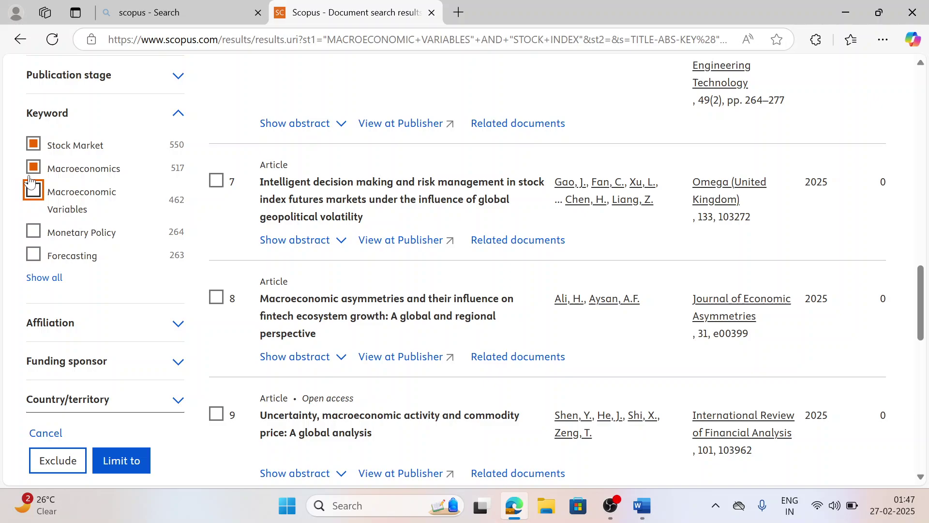
click(33, 145)
click(105, 337)
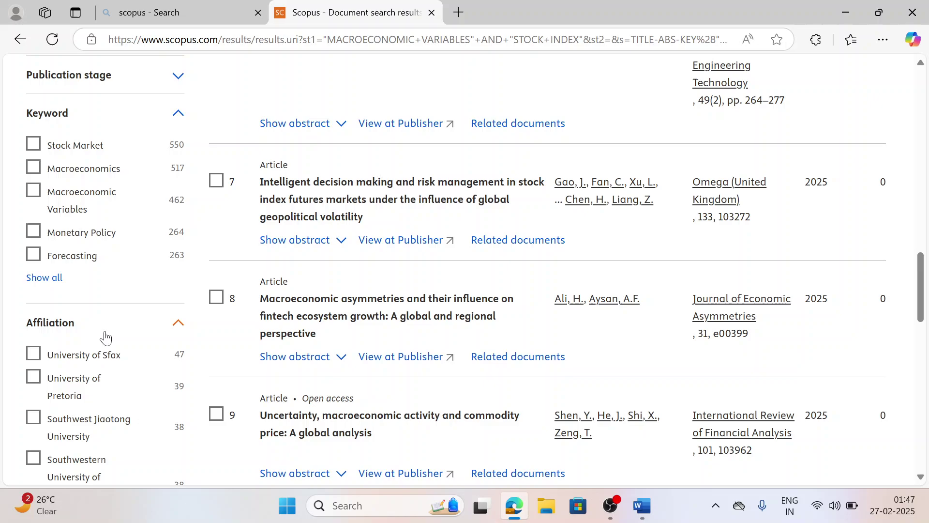
Limit results to the University of Delhi affiliation, which returns no matching documents
scroll(105, 337, down, 2)
scroll(106, 337, down, 1)
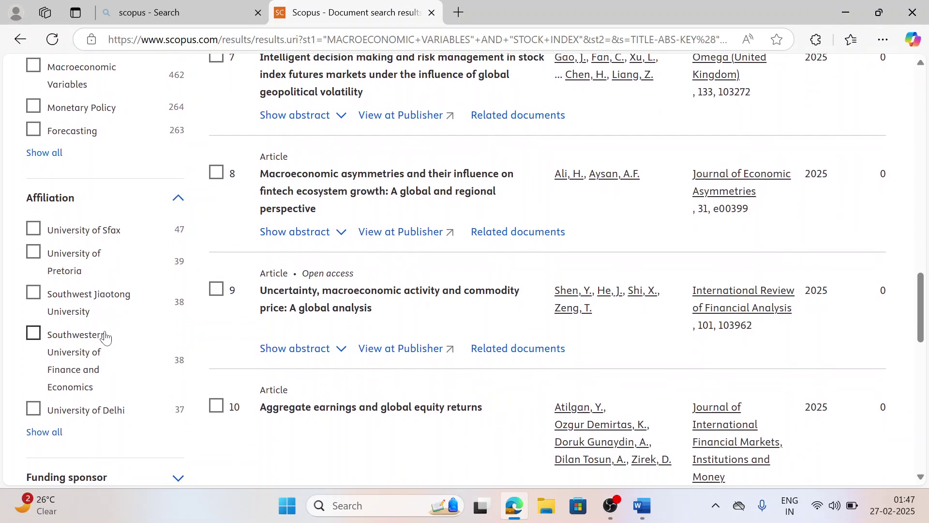
scroll(105, 338, down, 1)
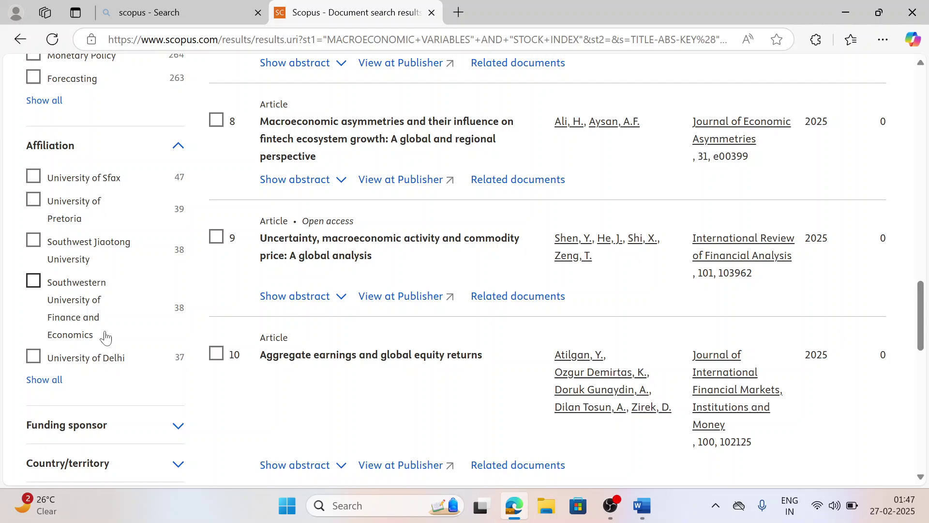
click(33, 355)
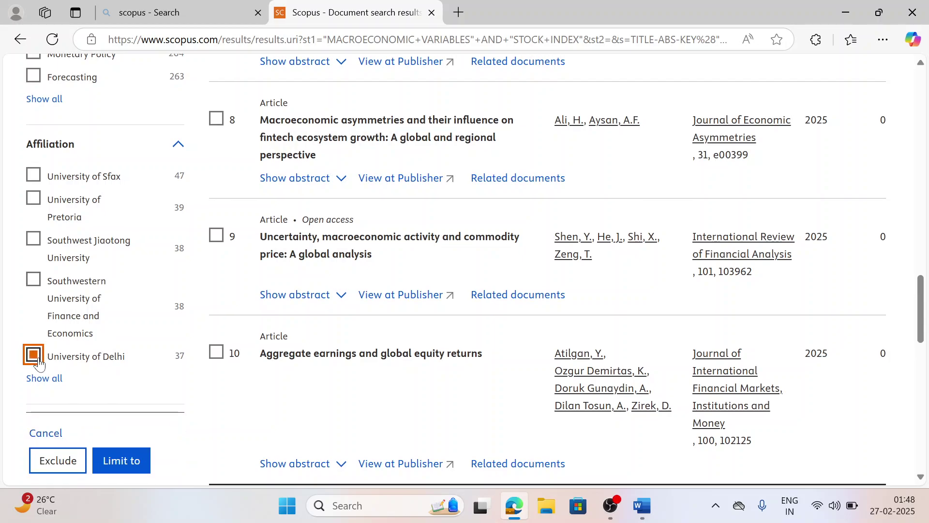
click(127, 462)
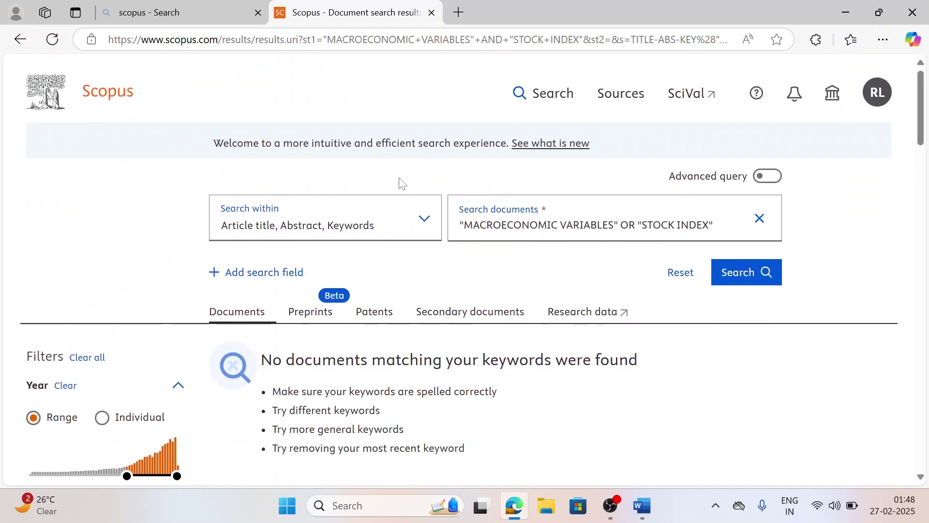
Scroll the page and view the full list of affiliations
scroll(401, 183, down, 15)
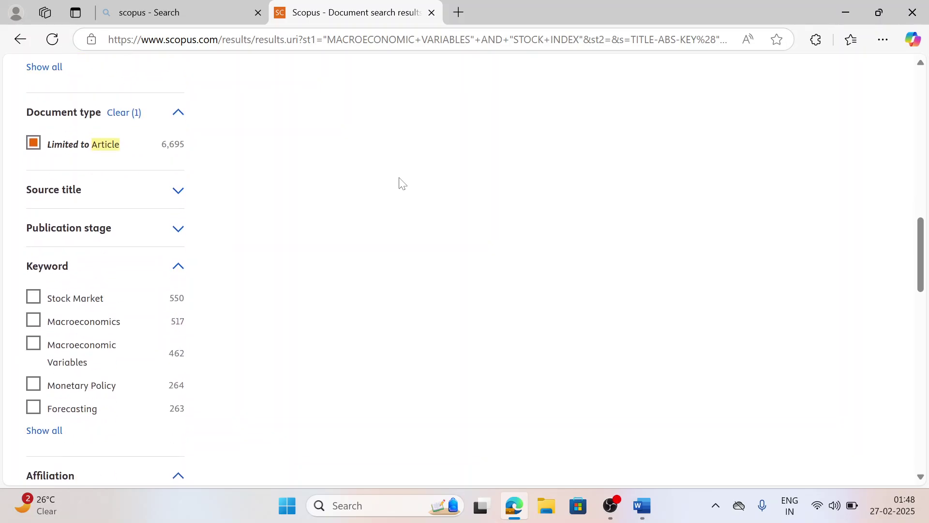
scroll(72, 145, down, 6)
scroll(72, 145, down, 5)
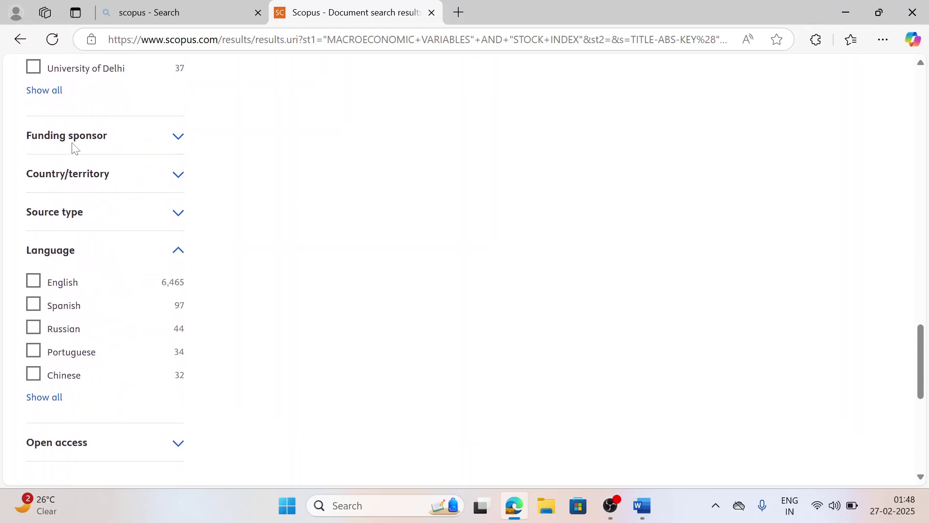
scroll(73, 148, up, 2)
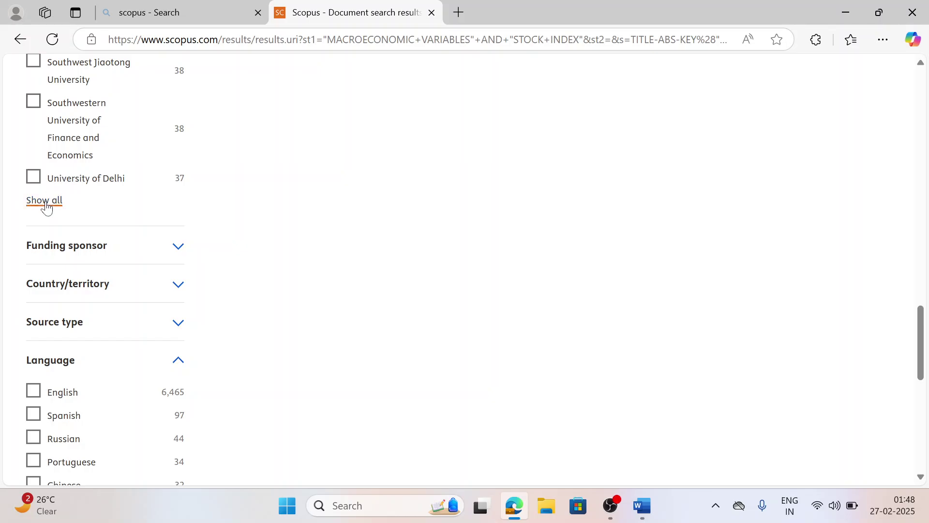
click(47, 206)
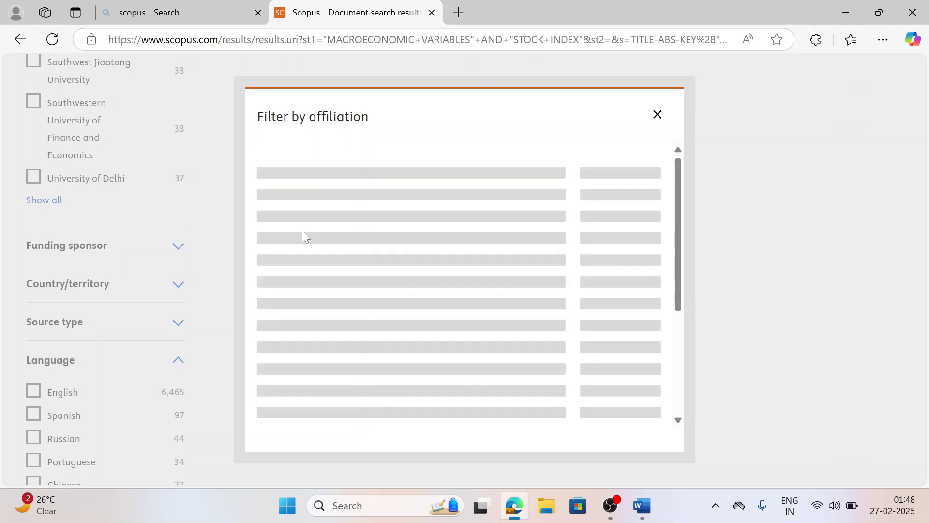
scroll(302, 230, down, 3)
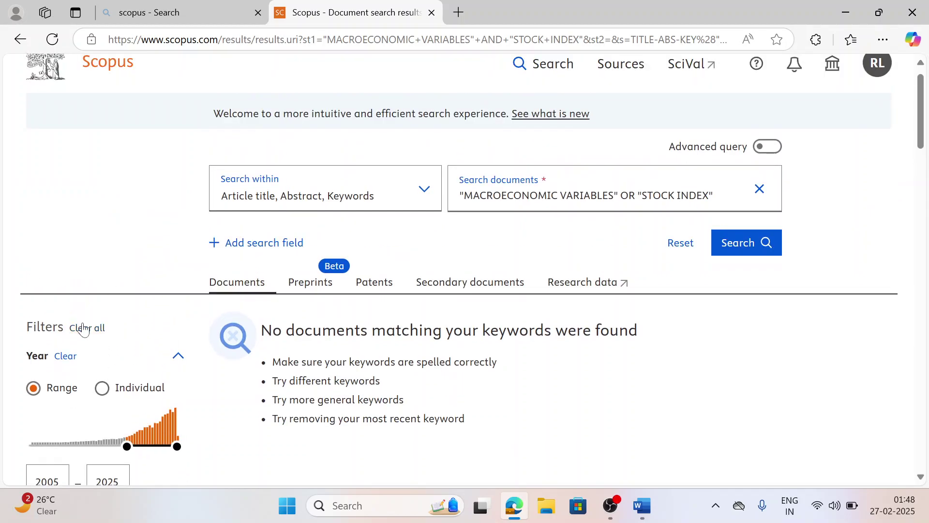
Clear all filters back to 12,349 results and show the query as TITLE-ABS-KEY advanced syntax
click(83, 329)
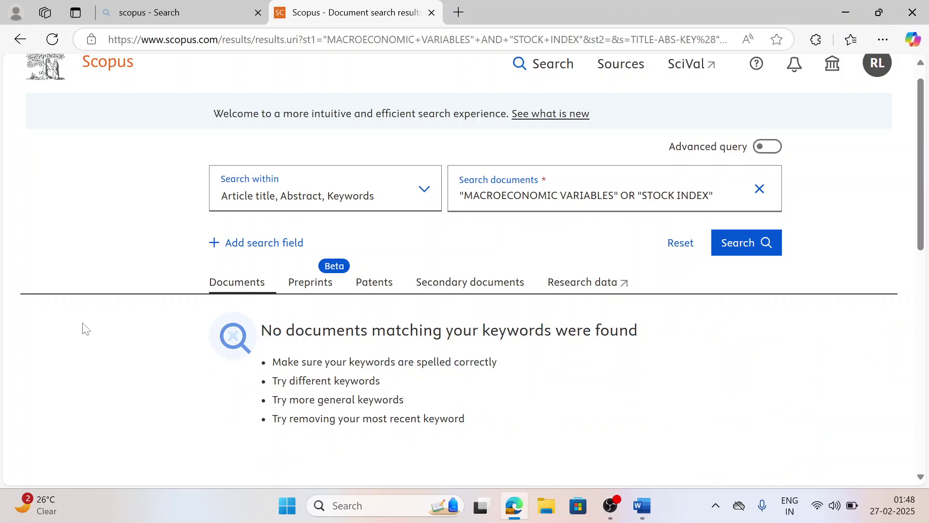
scroll(84, 330, down, 2)
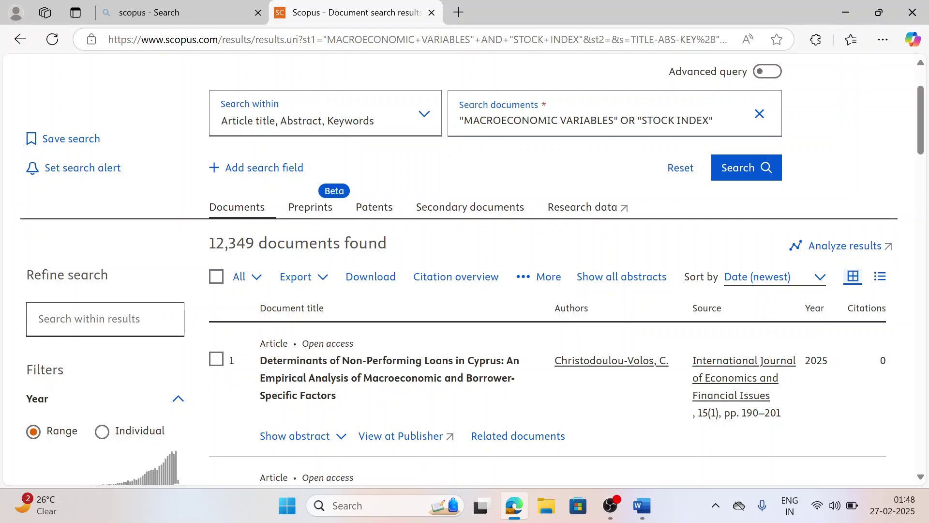
click(560, 120)
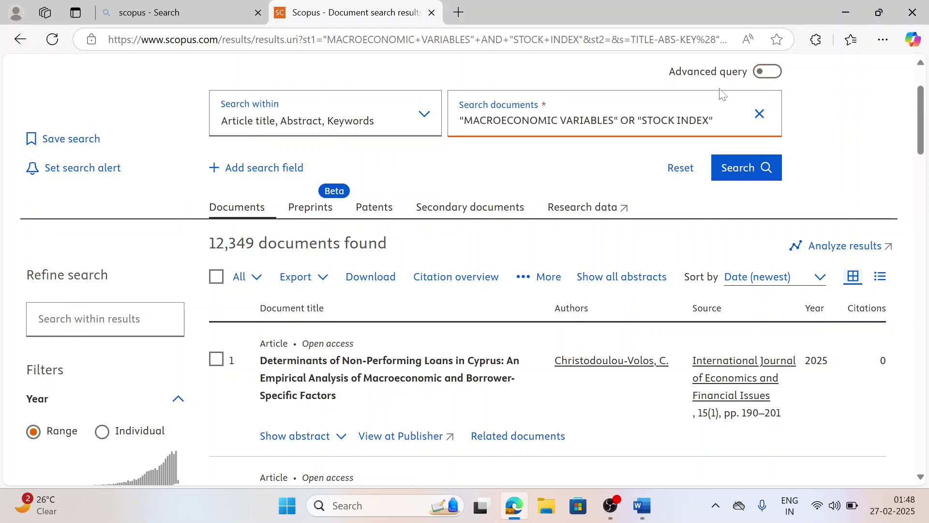
click(767, 71)
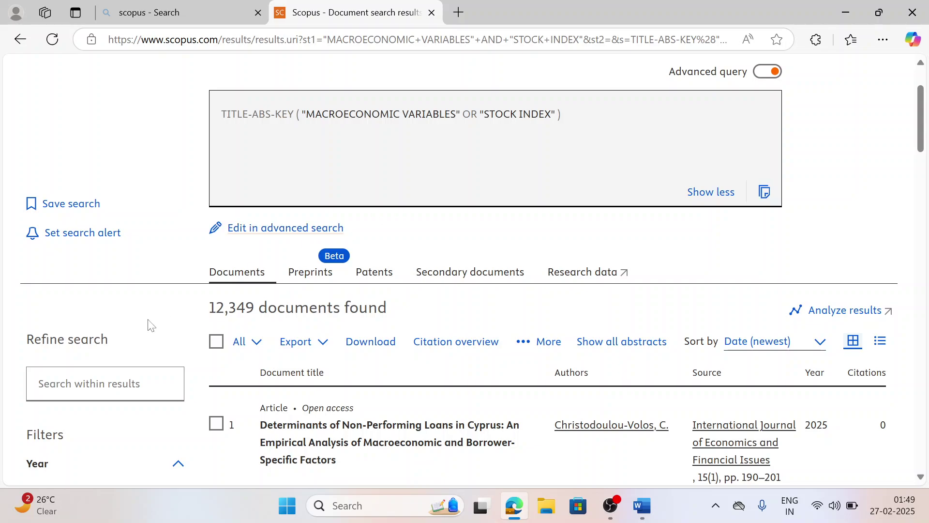
Apply a 2015–2025 publication year range, cutting results to 7,658 documents
scroll(116, 347, down, 3)
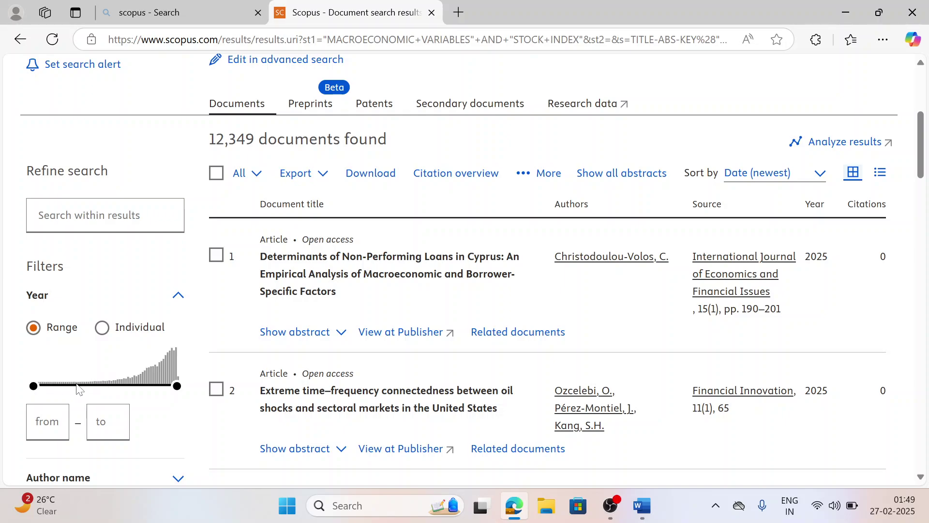
drag(33, 387, 160, 387)
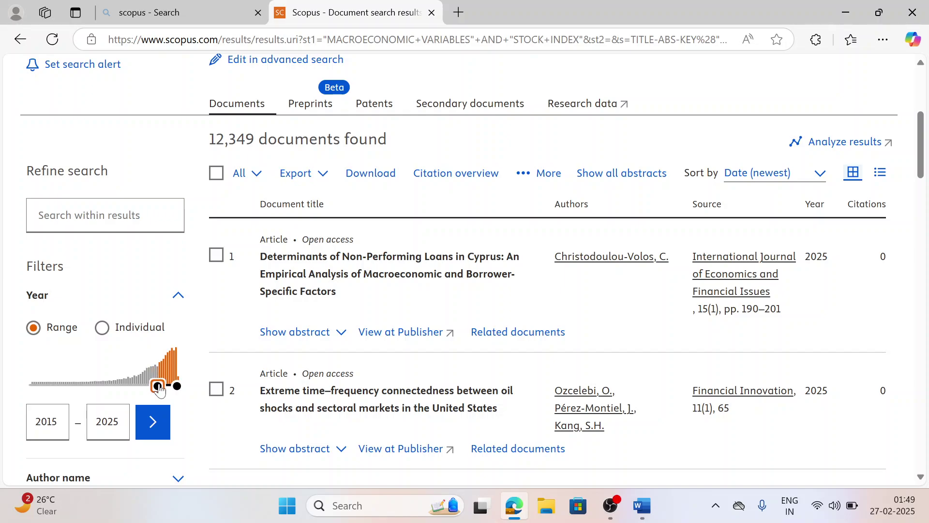
click(156, 421)
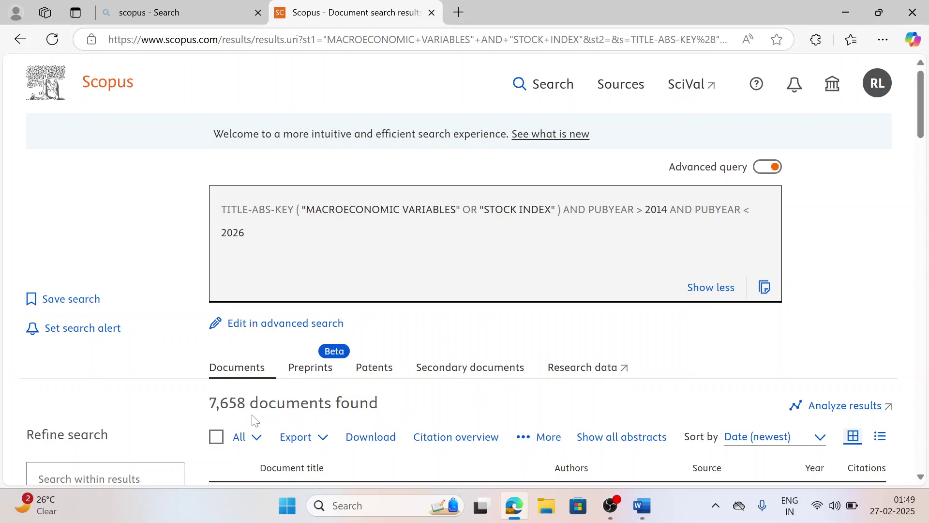
Limit to Economics, Business and Multidisciplinary subject areas, leaving 5,199 documents
scroll(255, 421, down, 10)
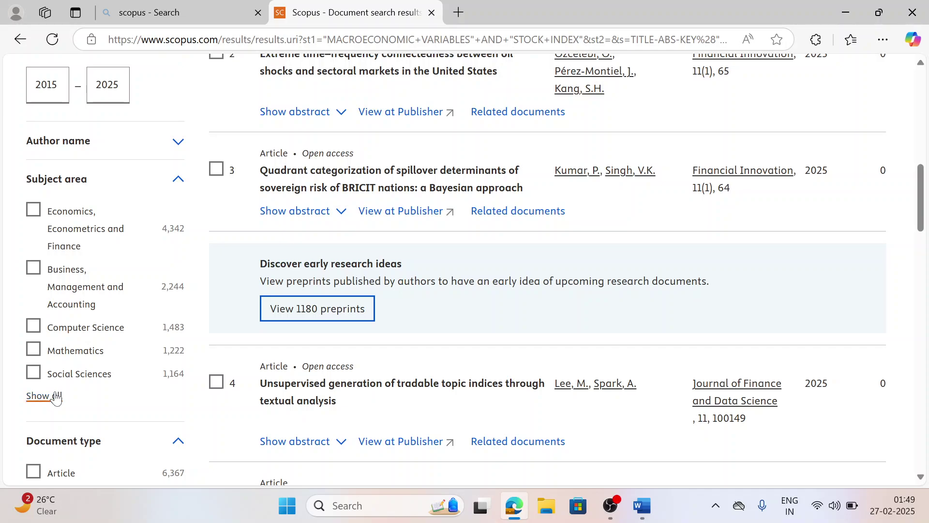
click(56, 397)
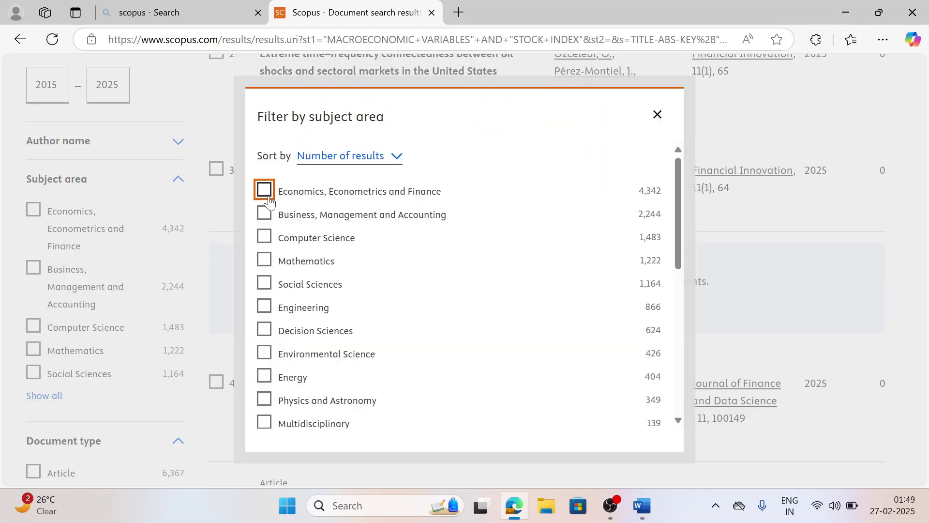
click(265, 192)
click(264, 213)
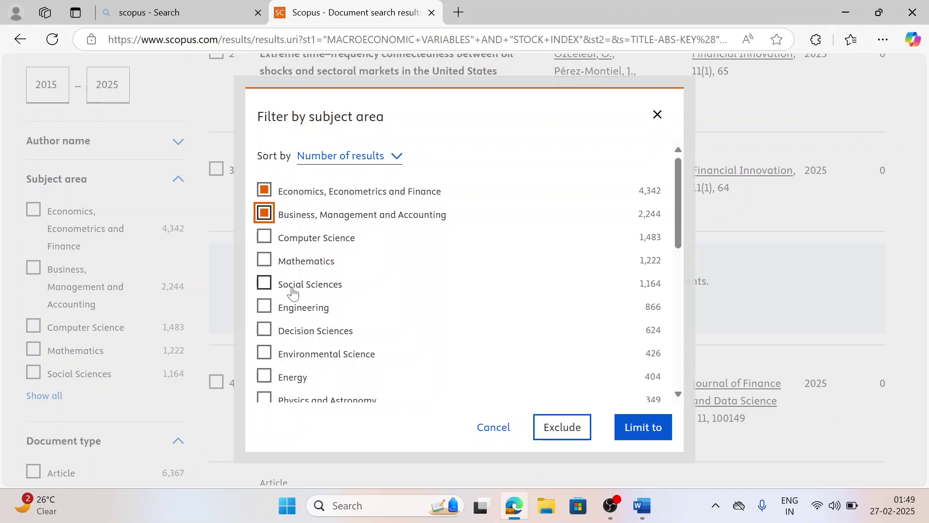
scroll(292, 292, down, 3)
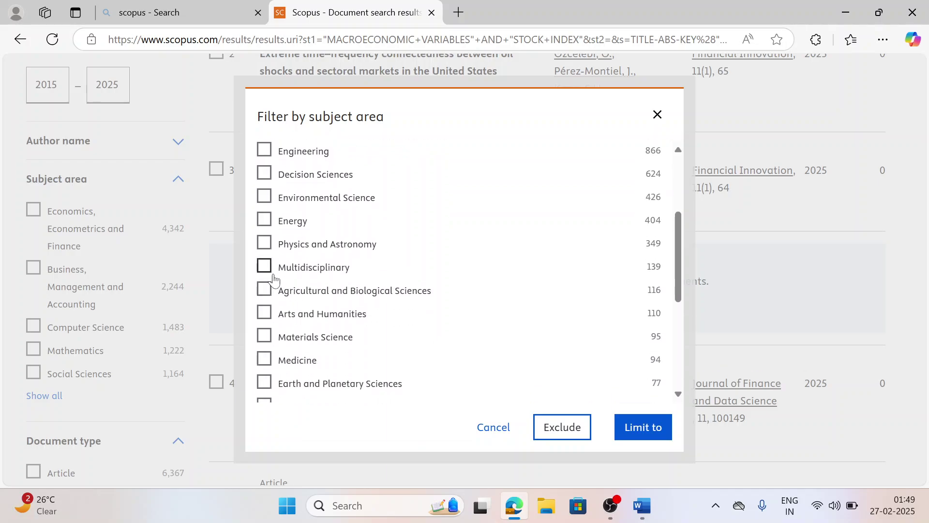
click(265, 266)
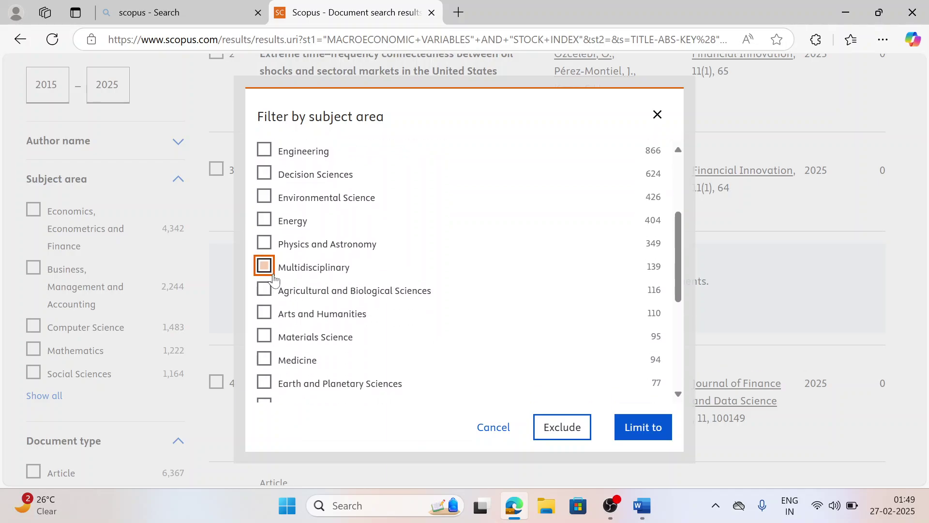
click(639, 435)
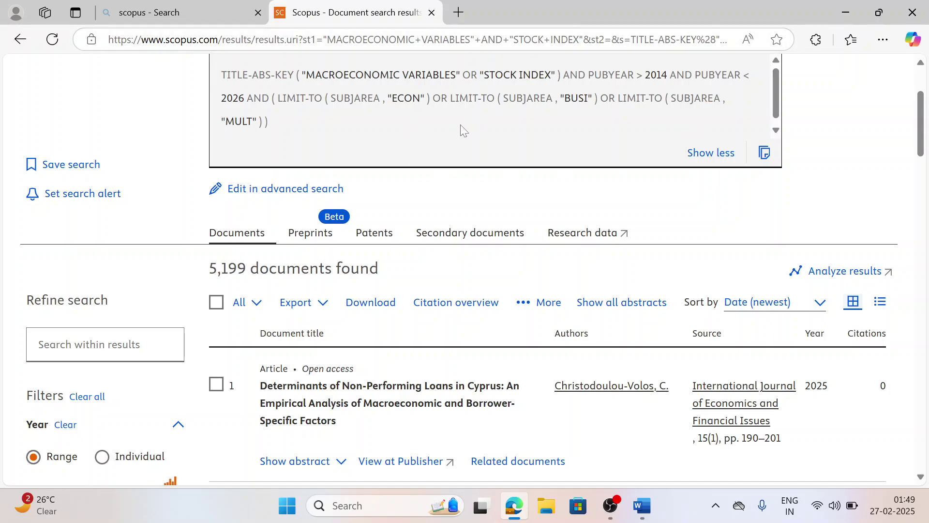
Limit the Scopus results to the Article document type
scroll(460, 124, down, 7)
scroll(259, 269, down, 10)
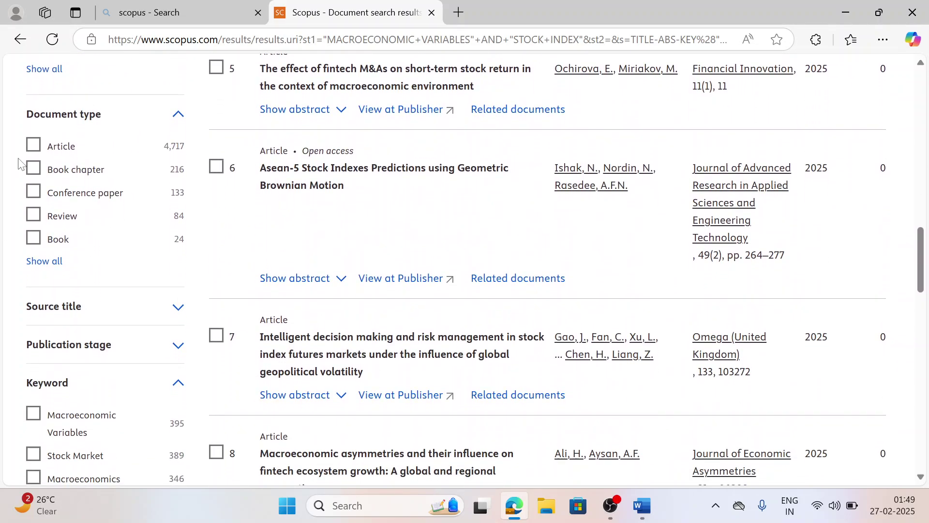
click(45, 149)
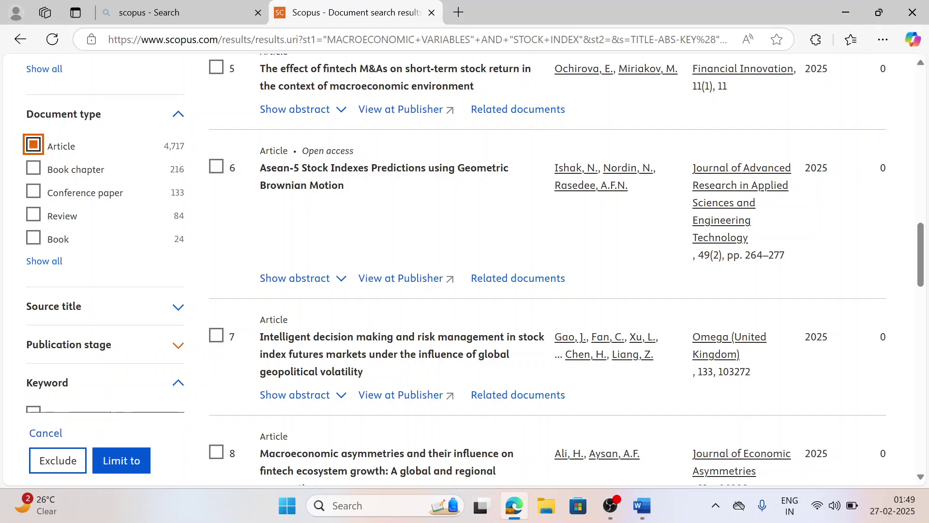
click(125, 461)
click(127, 462)
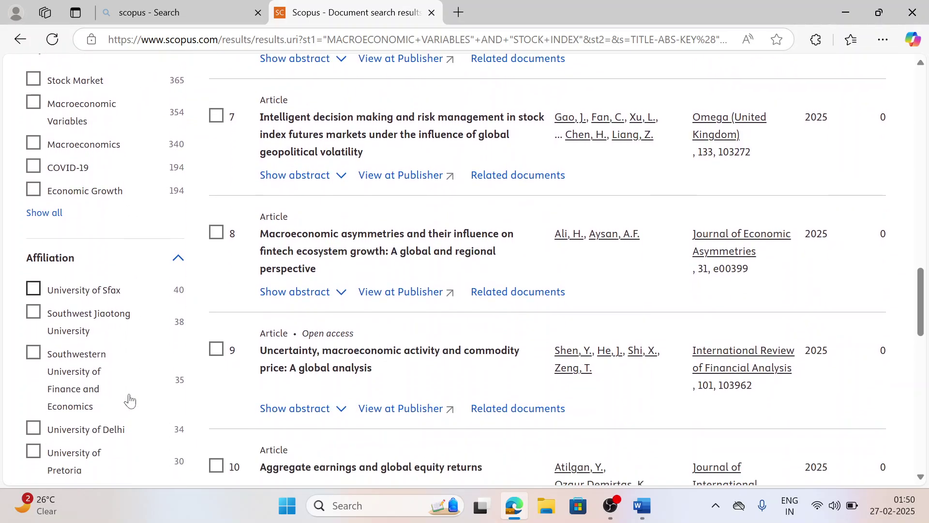
scroll(130, 400, down, 1)
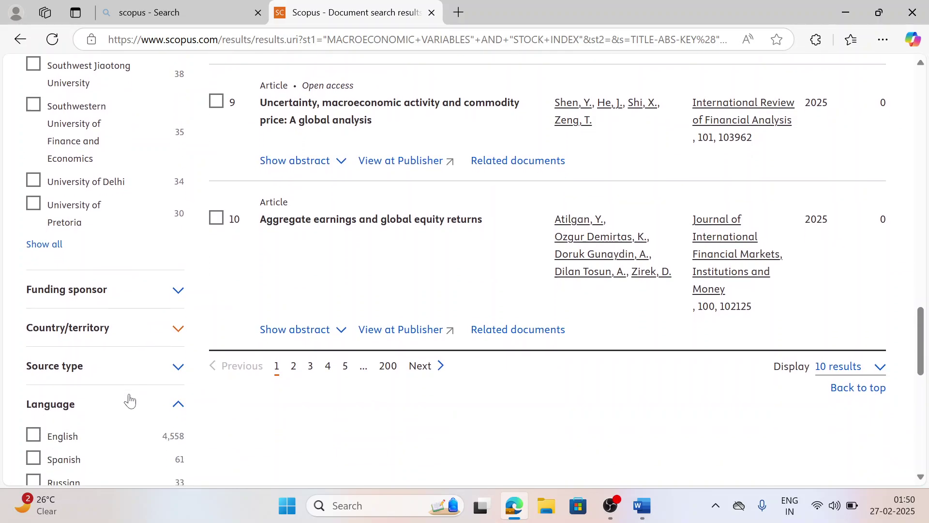
Limit the results to India under Country/territory, leaving 517 documents
click(170, 296)
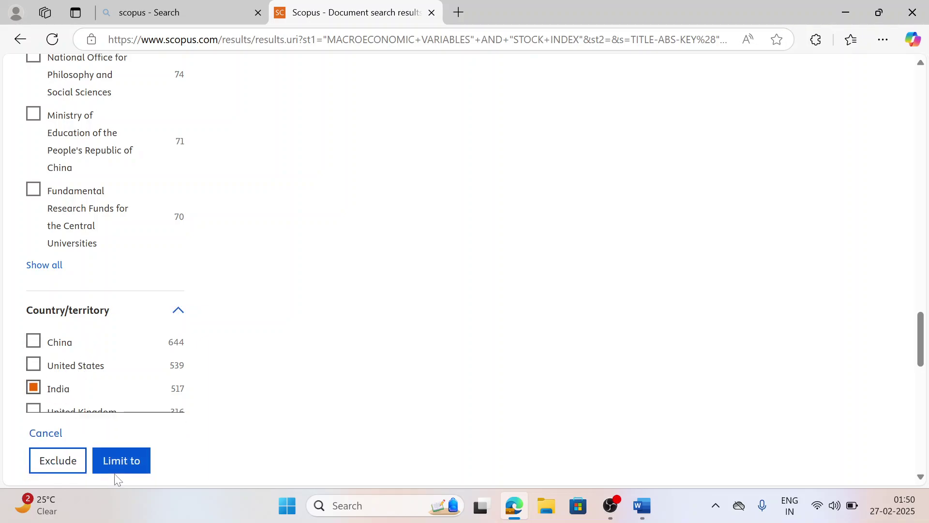
click(115, 473)
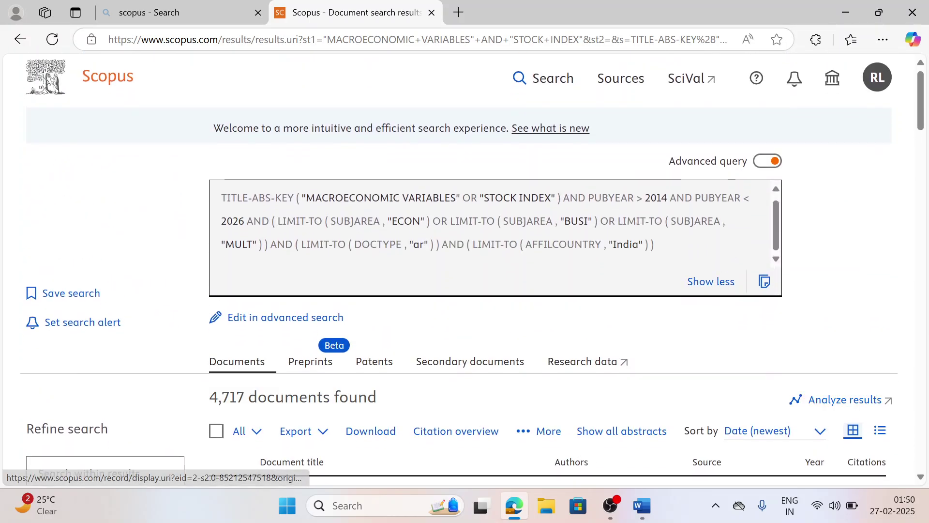
scroll(465, 271, down, 10)
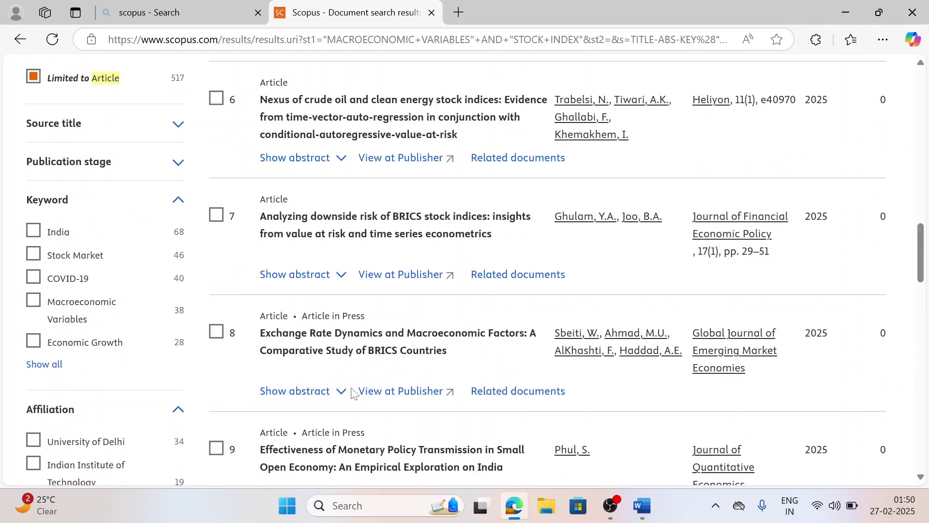
scroll(353, 393, up, 15)
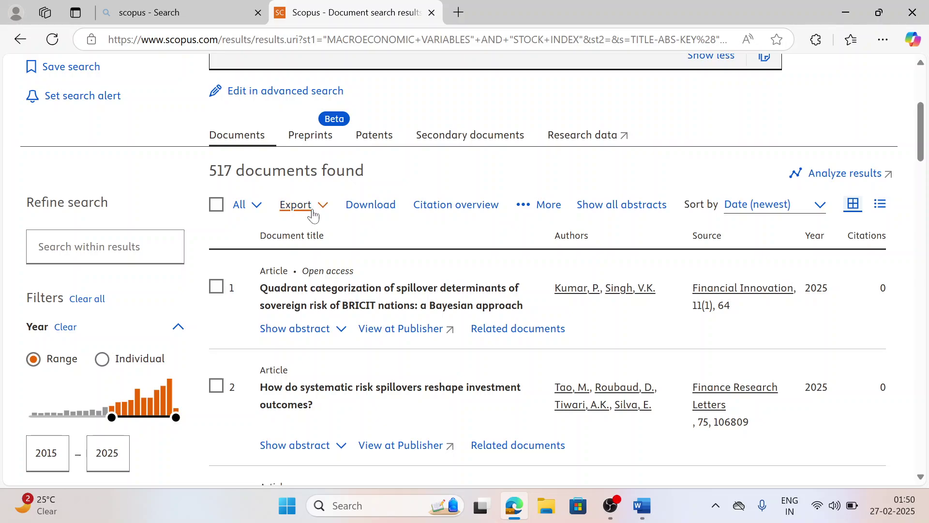
Start a CSV export covering documents 1 to 517
click(313, 214)
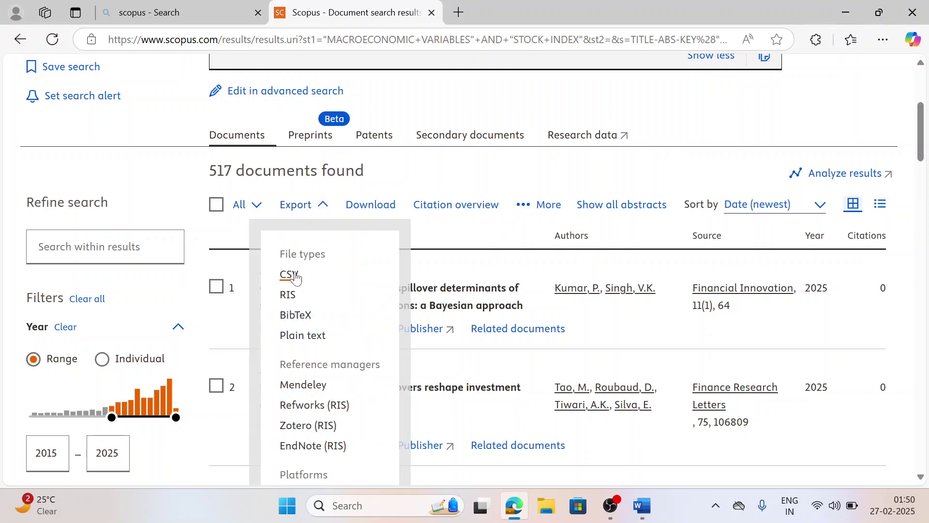
click(289, 274)
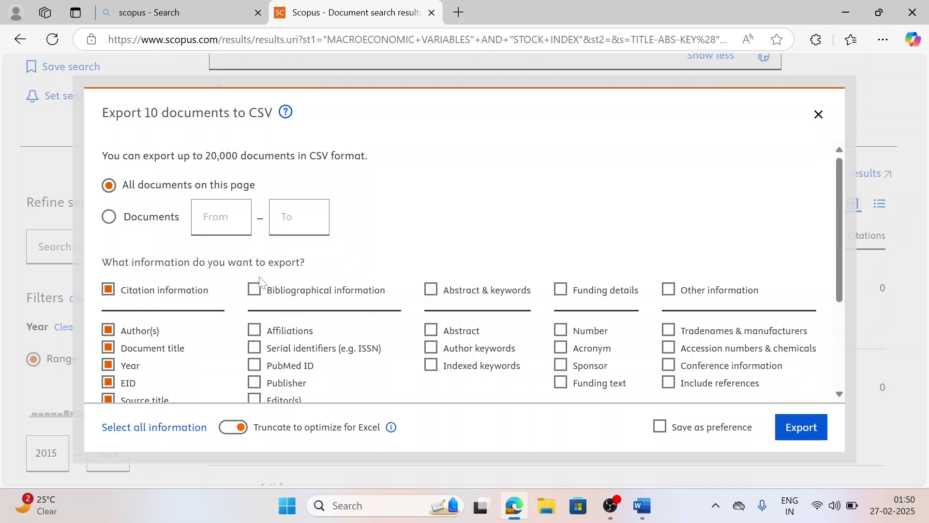
click(109, 217)
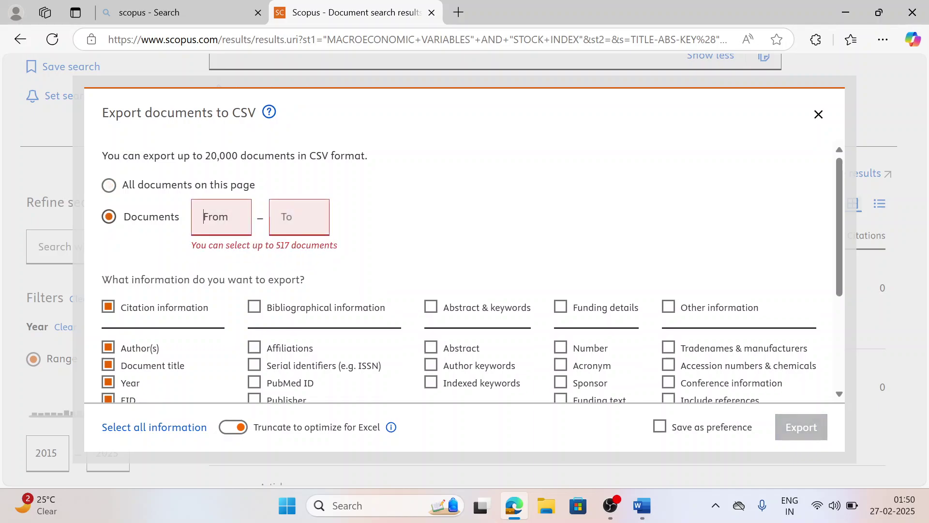
text(1)
key(Tab)
text(51)
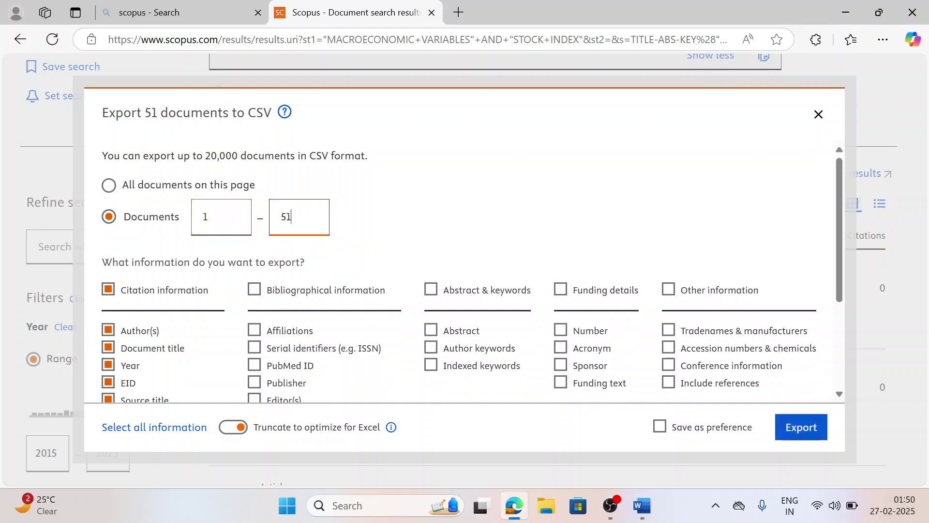
text(7)
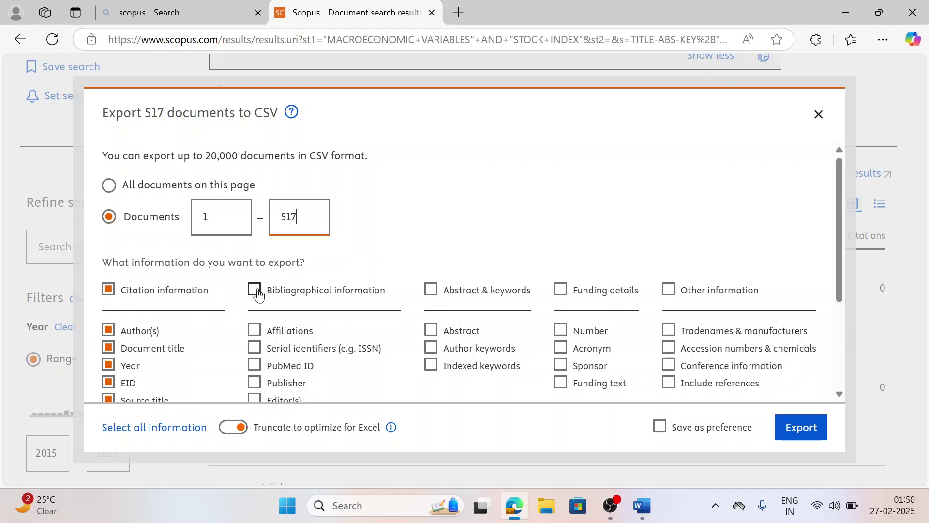
Include Bibliographical, Abstract & keywords, Funding details and Other information in the export
scroll(254, 292, down, 2)
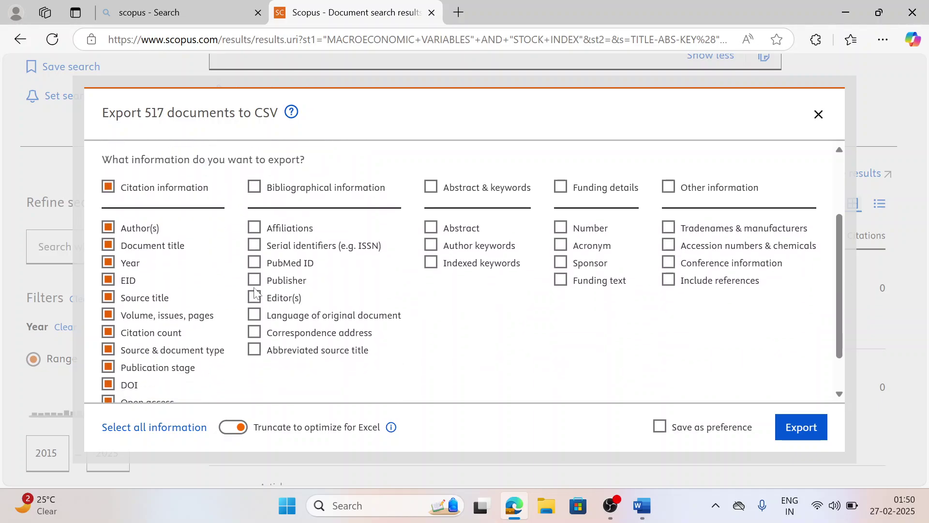
click(254, 204)
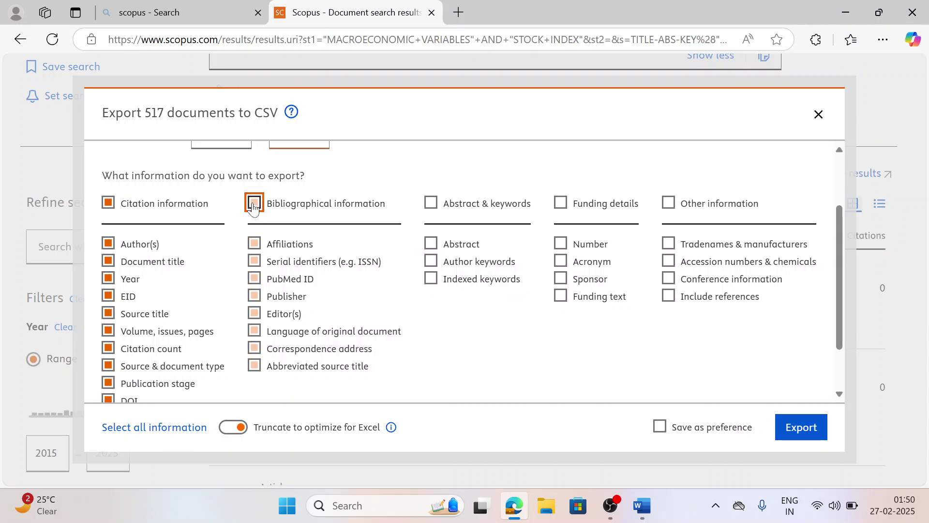
click(429, 203)
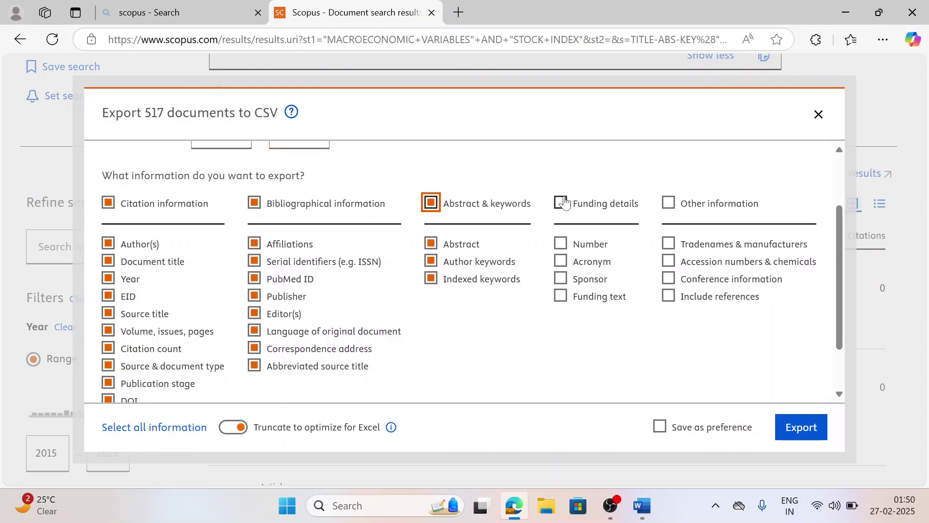
click(561, 203)
click(665, 205)
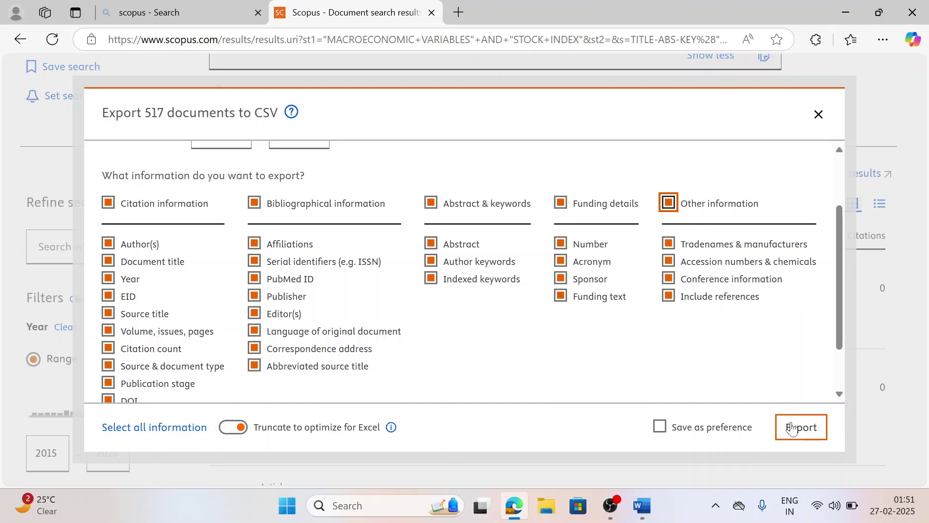
Export the 517 documents so scopus.csv downloads
click(791, 428)
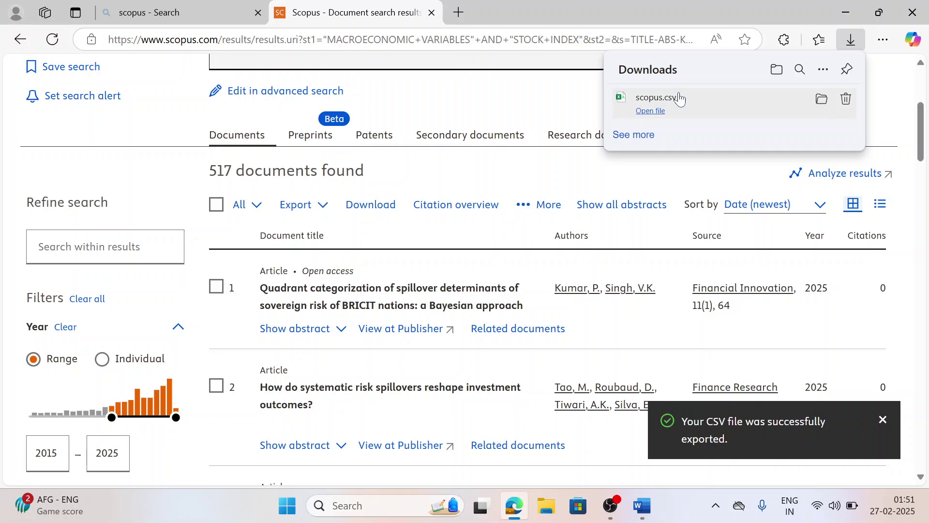
Open scopus.csv in Excel without conversion, autofit column A, and return to Scopus
click(821, 101)
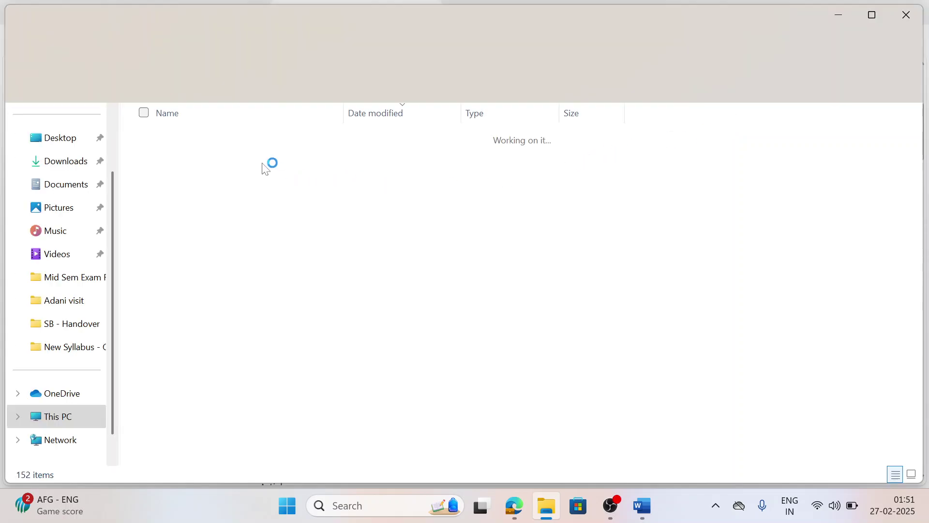
double_click(214, 162)
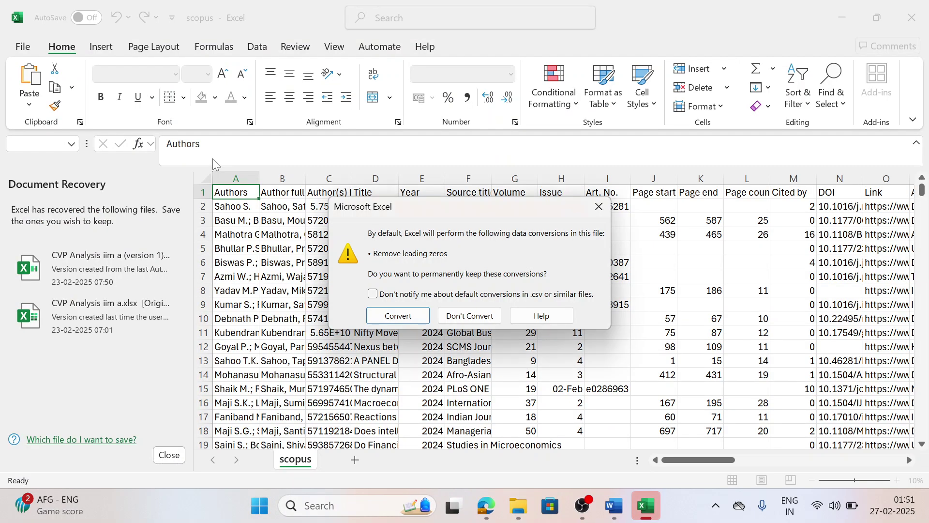
click(477, 315)
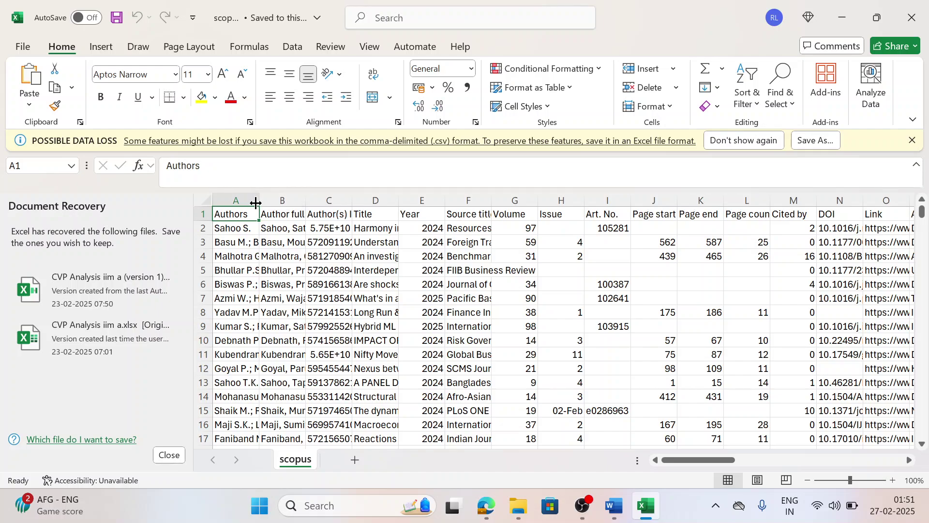
double_click(255, 203)
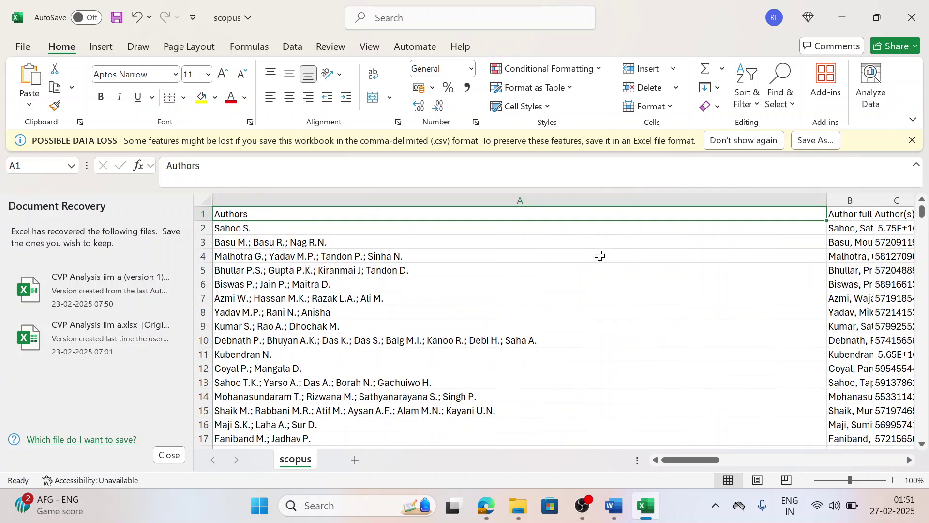
key(alt+Tab)
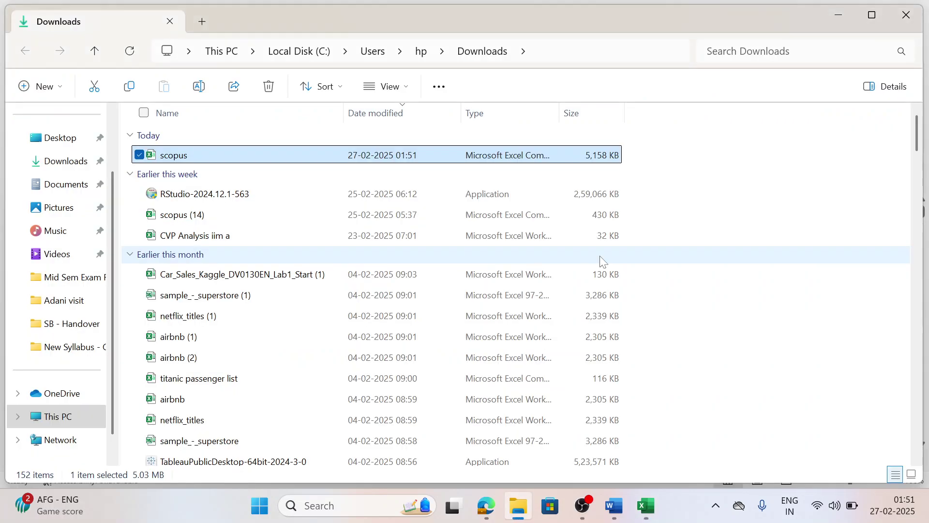
key(alt+Tab)
key(Tab)
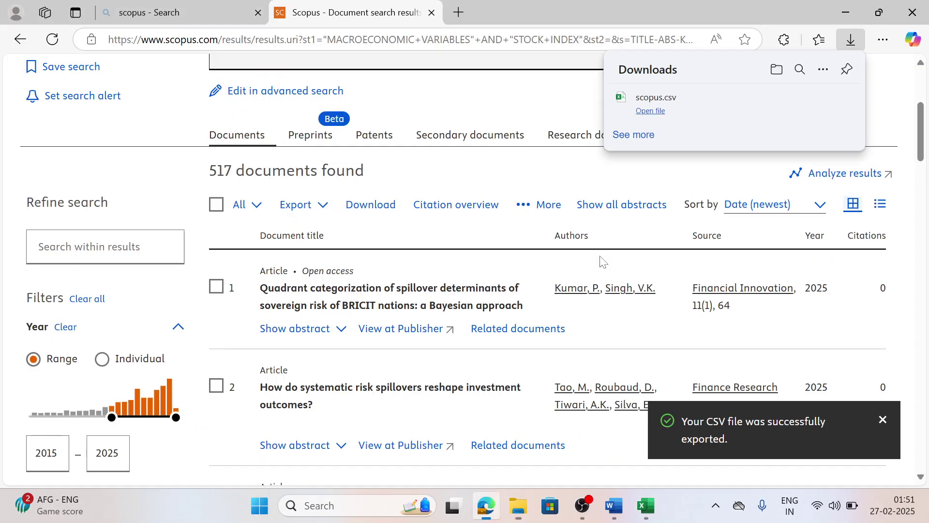
Copy the Scopus query and paste it into A1 of a new sheet in the scopus workbook
scroll(486, 237, up, 5)
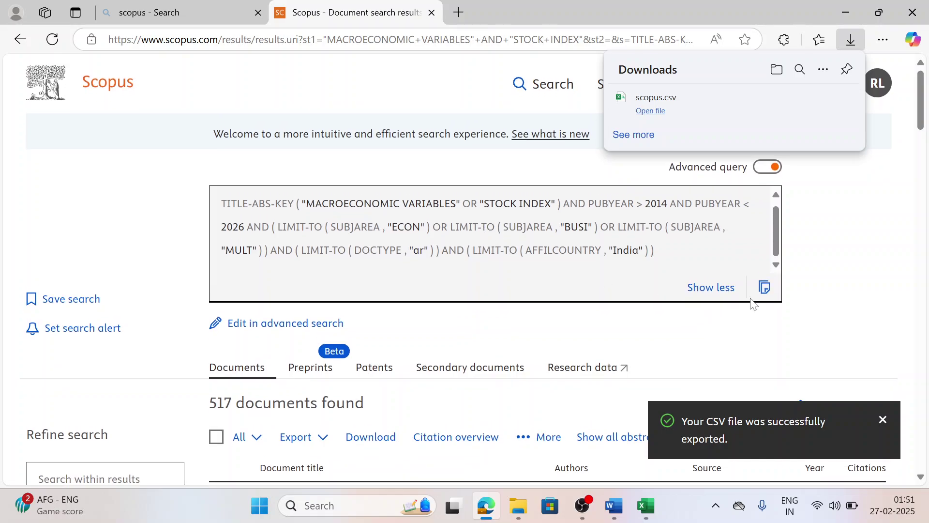
click(763, 289)
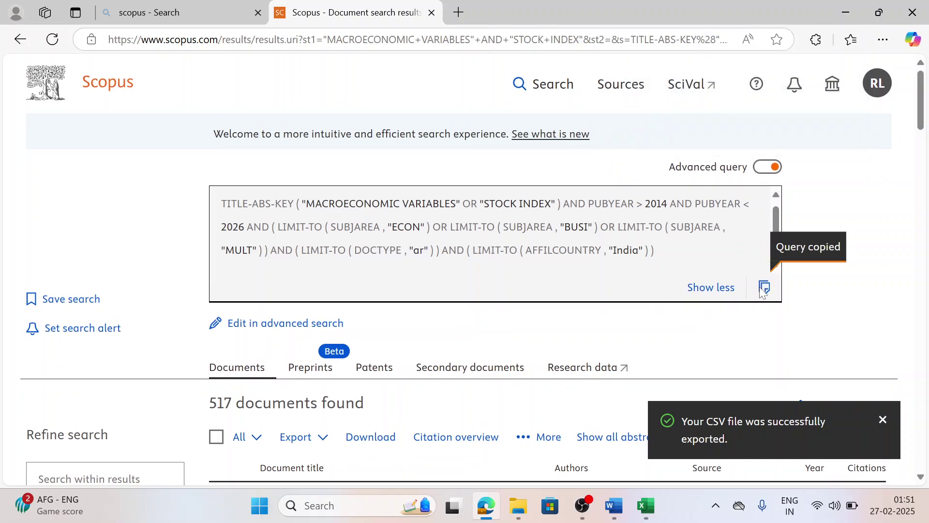
key(alt+Tab)
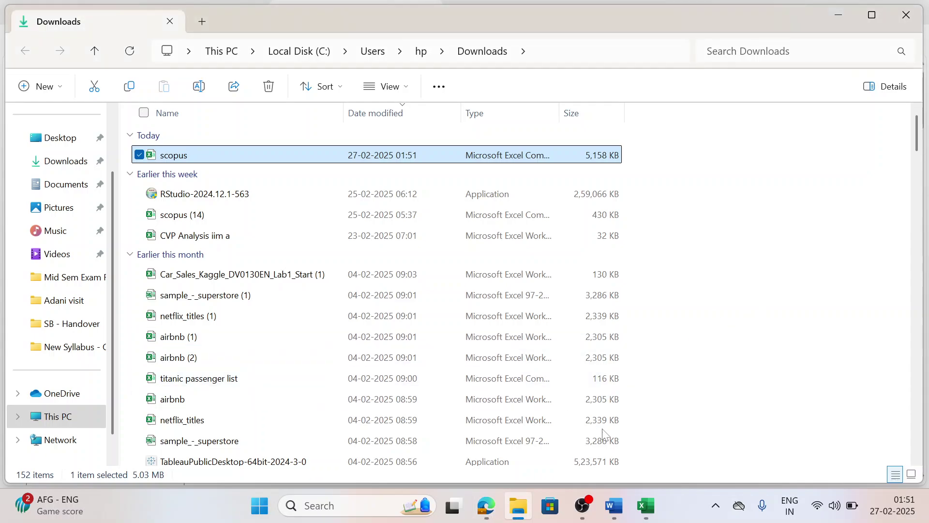
click(646, 505)
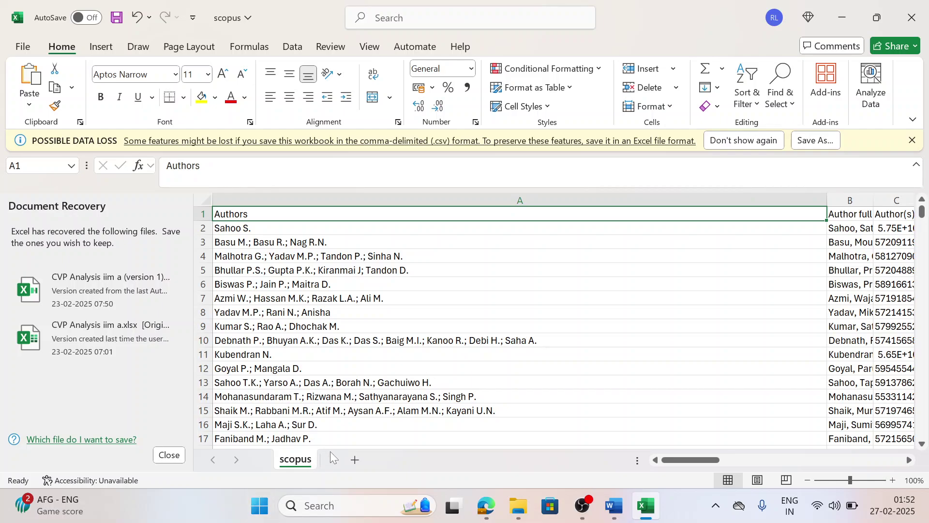
click(355, 459)
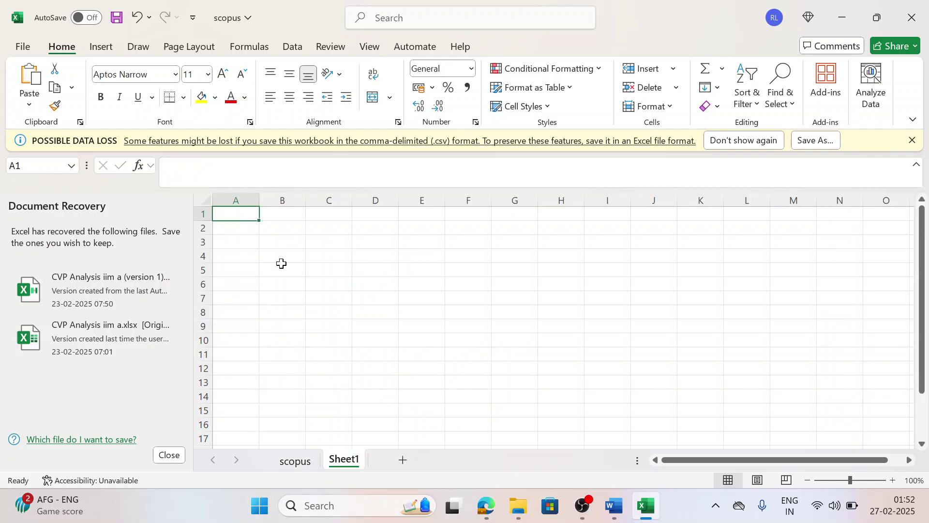
key(ctrl+v)
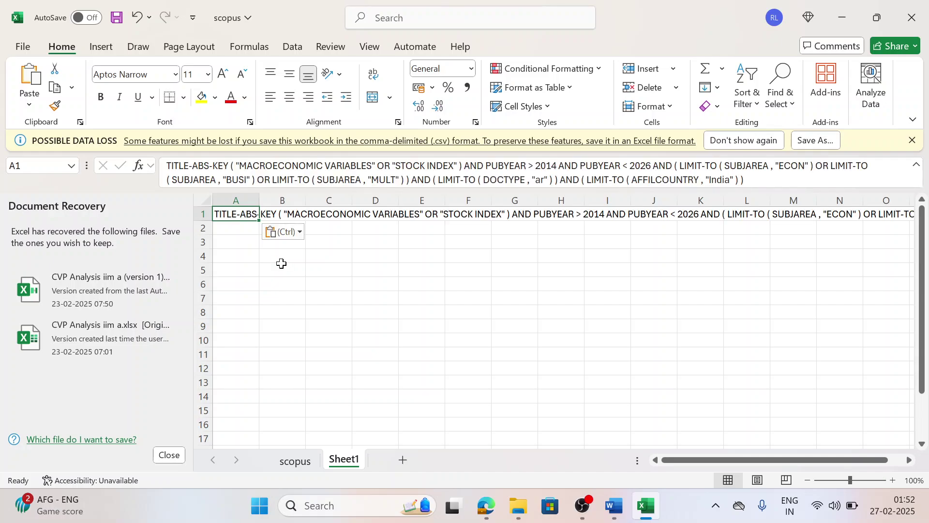
Export the Refine search filter counts as Scopus_exported_refine_values.csv
key(alt+Tab)
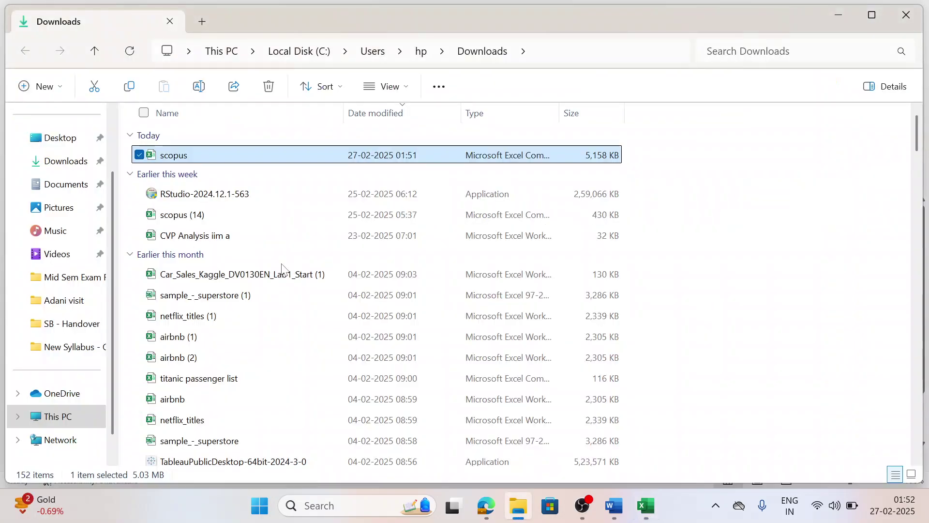
key(alt+Tab)
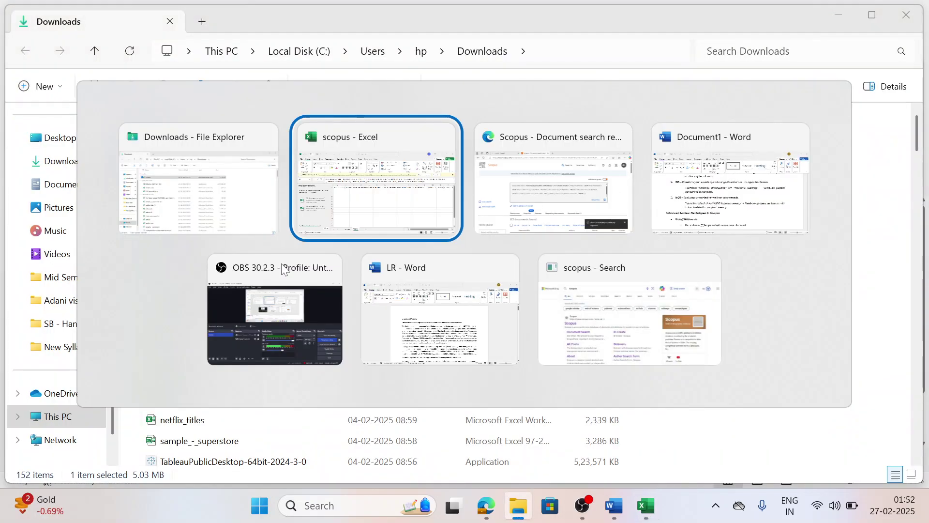
key(alt+Tab)
scroll(138, 257, down, 6)
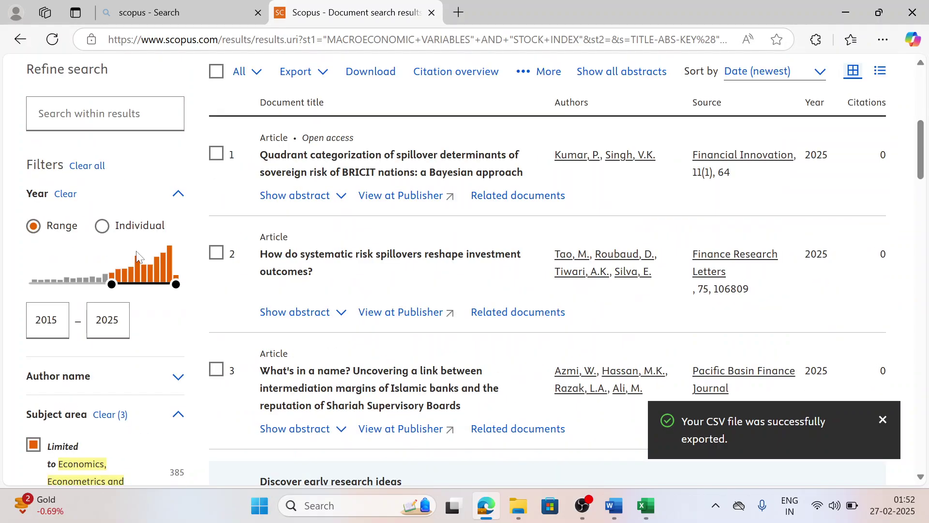
scroll(138, 256, up, 1)
scroll(138, 257, down, 3)
scroll(138, 257, up, 5)
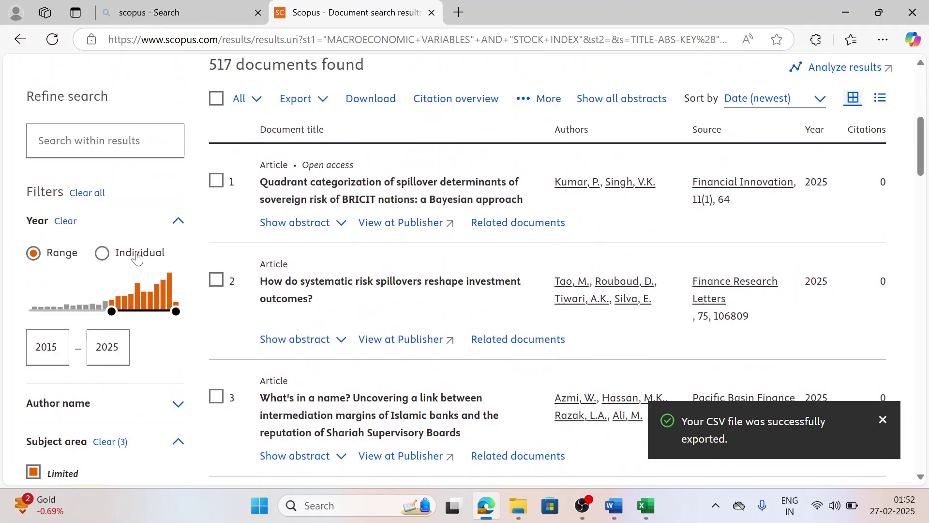
scroll(136, 256, down, 10)
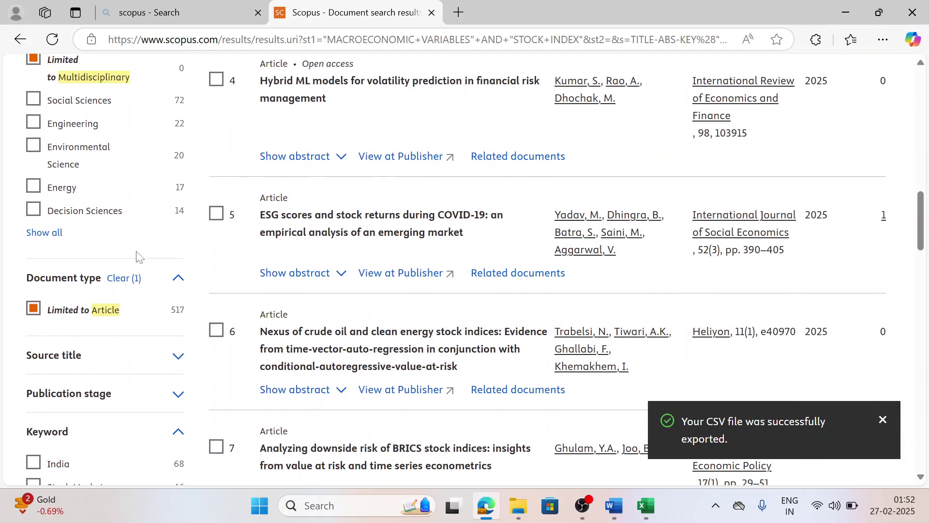
scroll(137, 256, up, 6)
scroll(136, 256, up, 3)
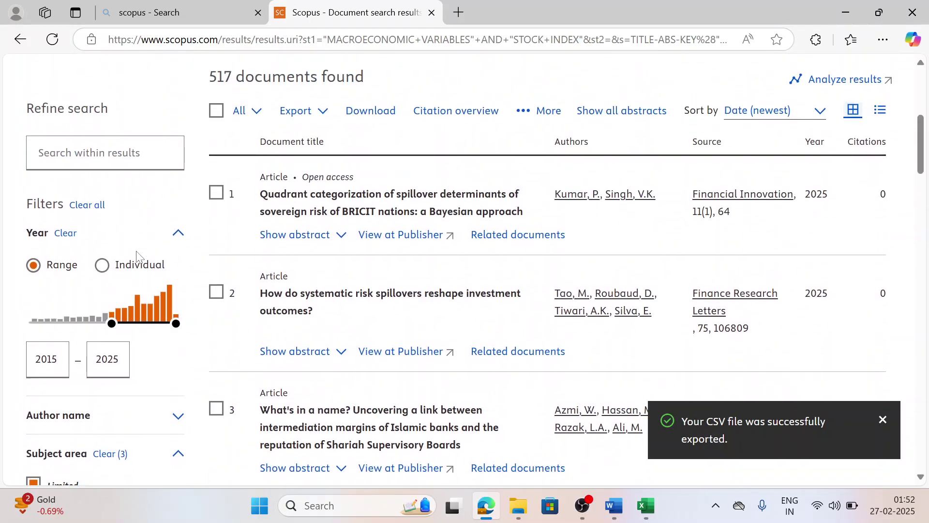
scroll(137, 258, down, 20)
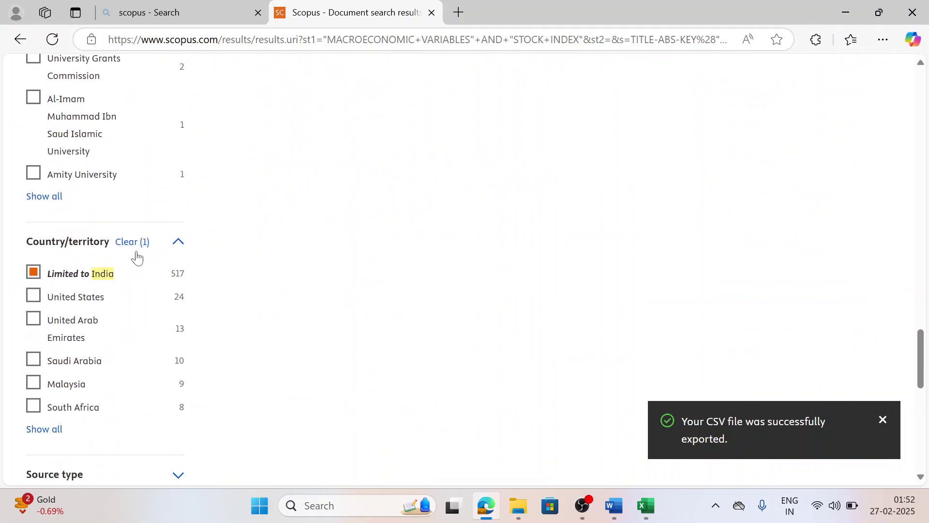
scroll(137, 258, down, 1)
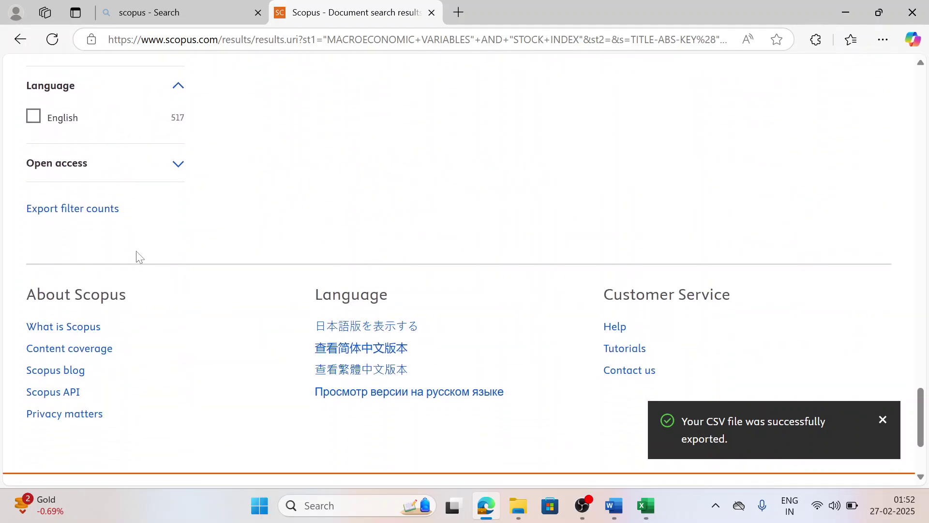
right_click(83, 207)
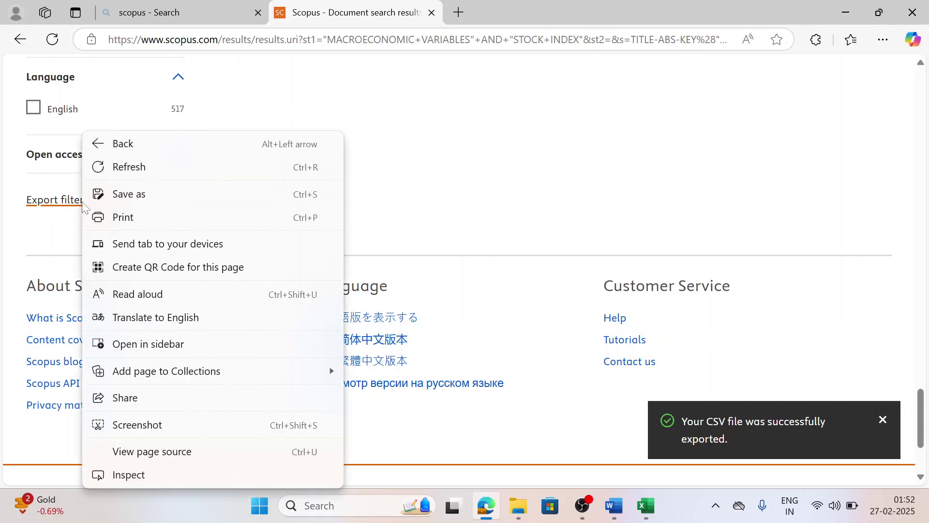
click(78, 209)
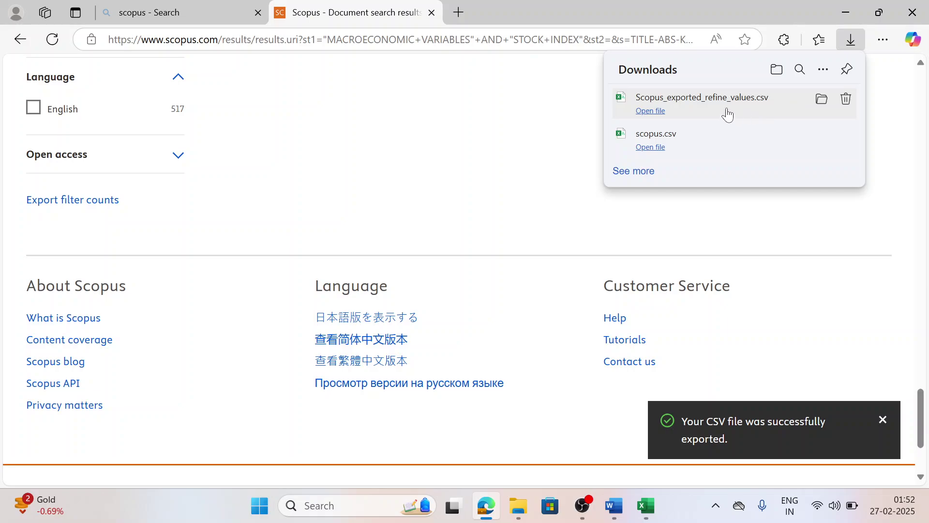
Look through the exported filter counts by year, author and subject in Excel
key(alt+Tab)
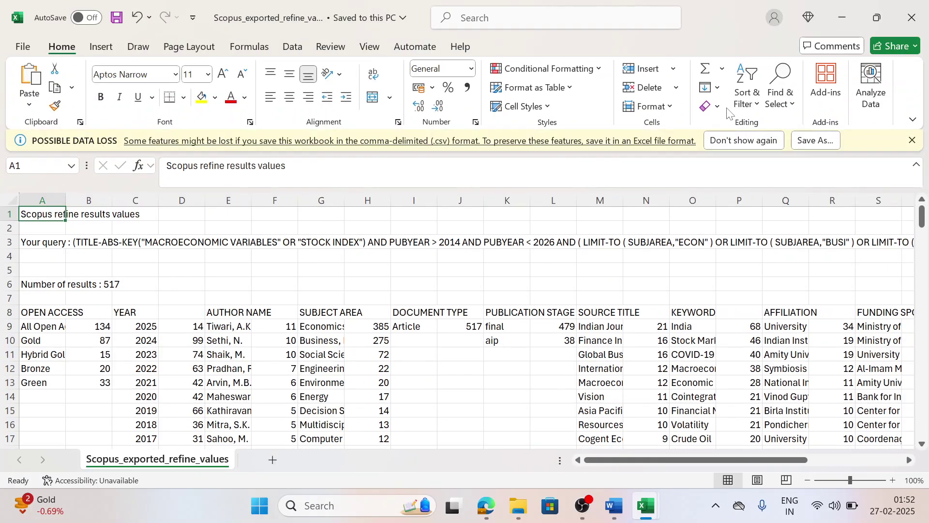
scroll(431, 310, down, 4)
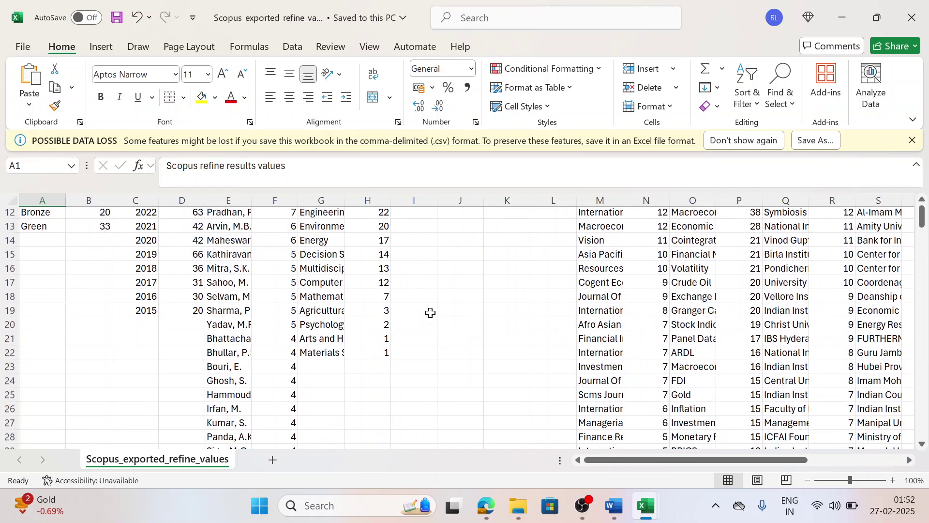
scroll(431, 312, up, 4)
scroll(430, 313, right, 10)
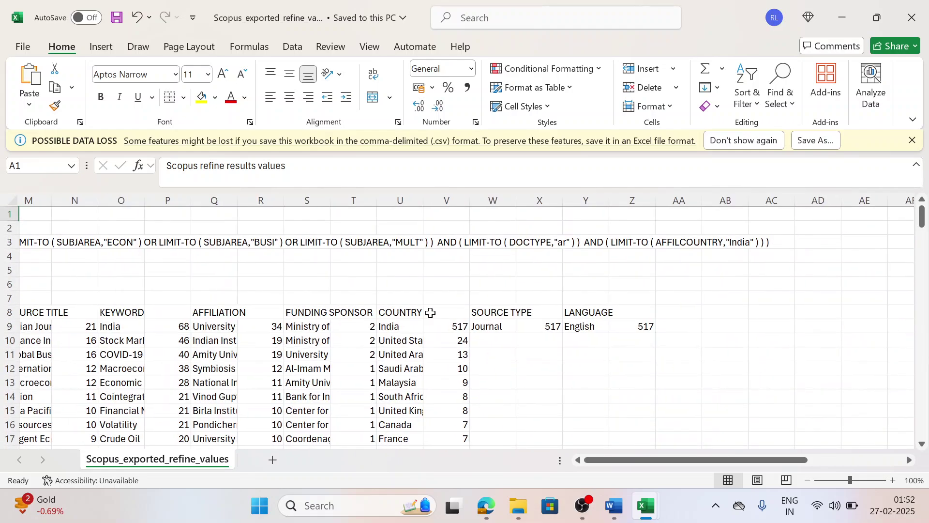
scroll(430, 312, left, 6)
scroll(431, 313, left, 3)
Minimize both Excel workbooks and Edge to reveal the Downloads folder
key(alt+Tab)
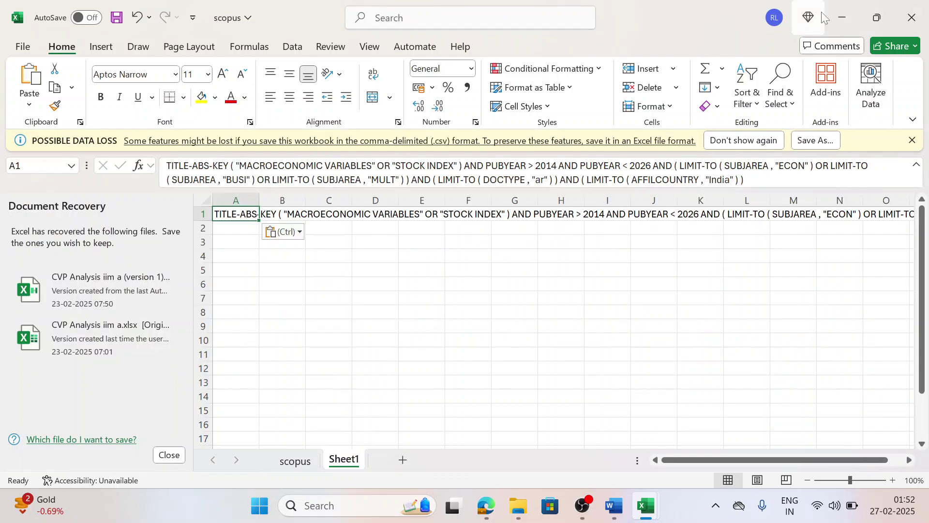
click(833, 19)
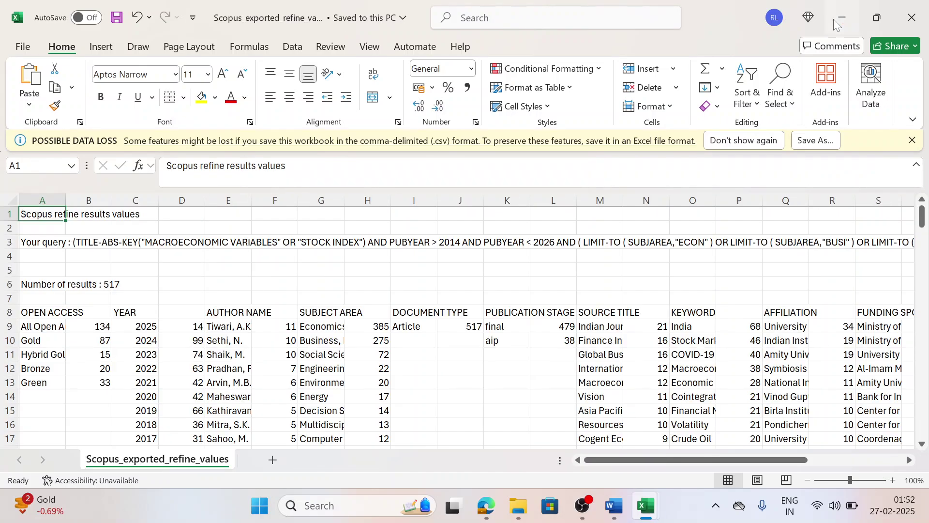
click(834, 19)
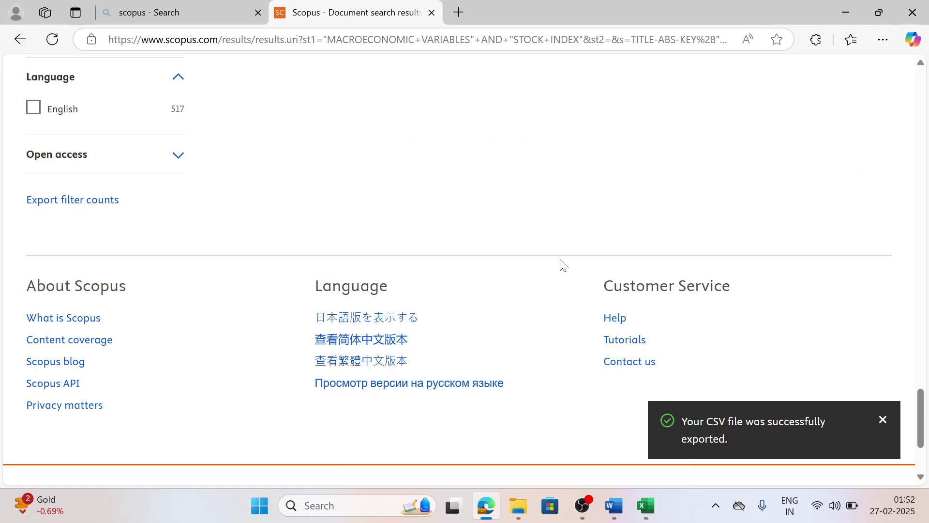
click(847, 9)
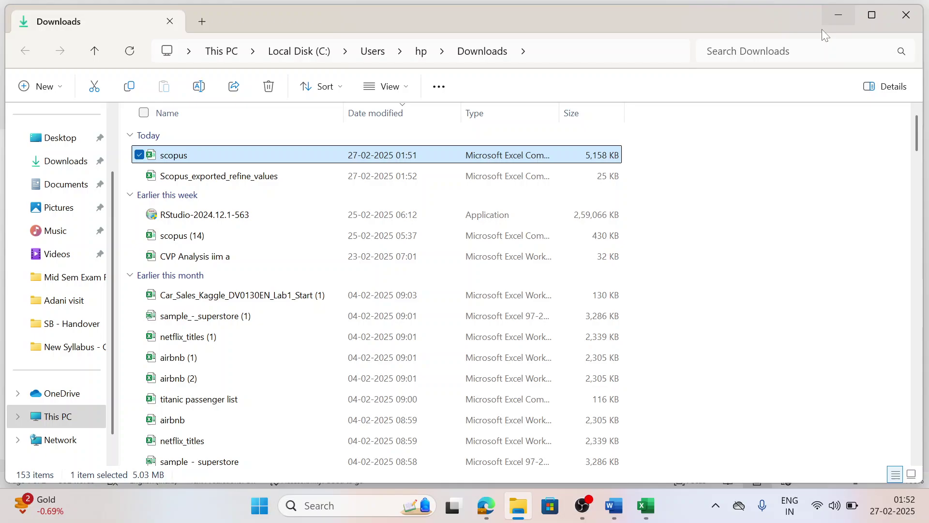
Bring up Document1 in Word and read down to the Using Wildcards examples
click(612, 514)
click(653, 452)
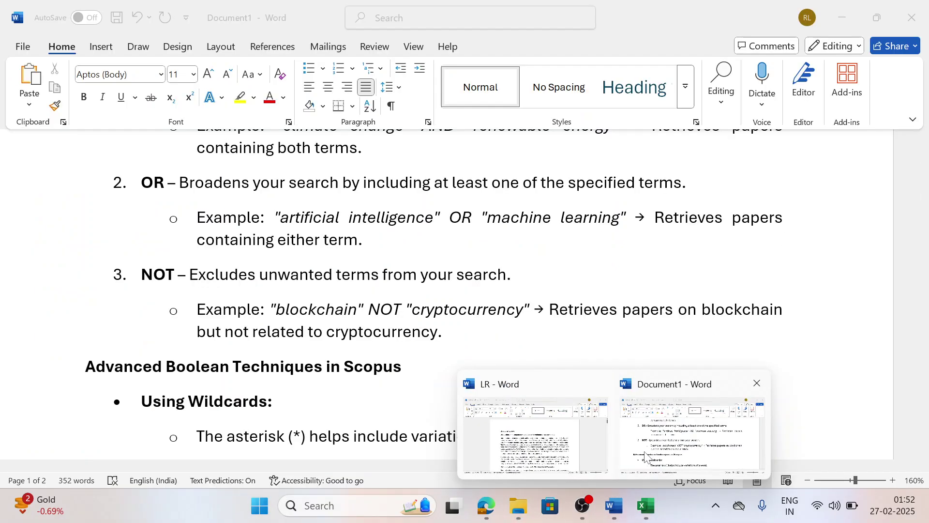
scroll(484, 296, down, 1)
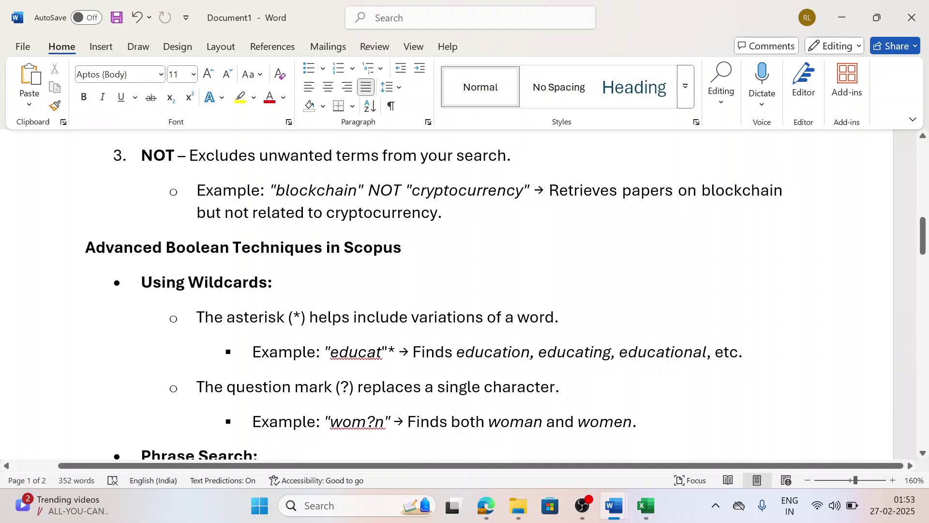
key(shift+Left)
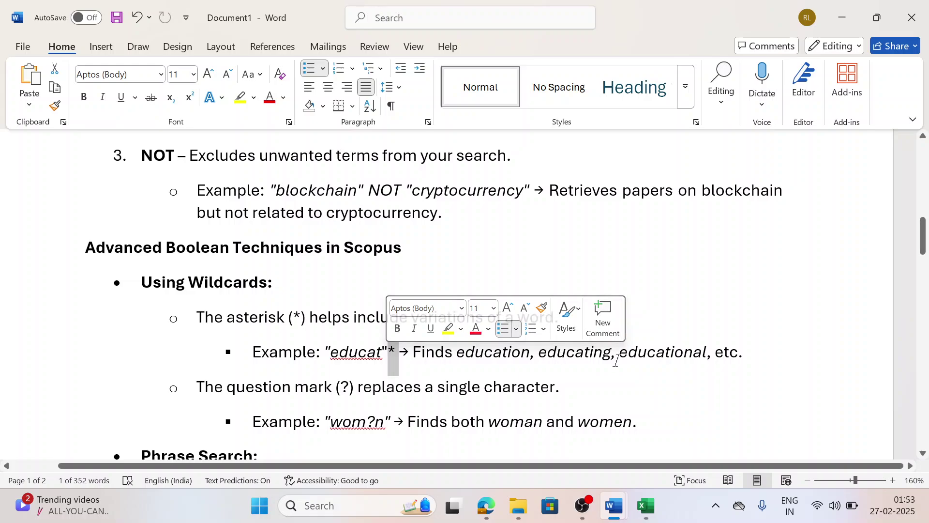
scroll(616, 360, down, 3)
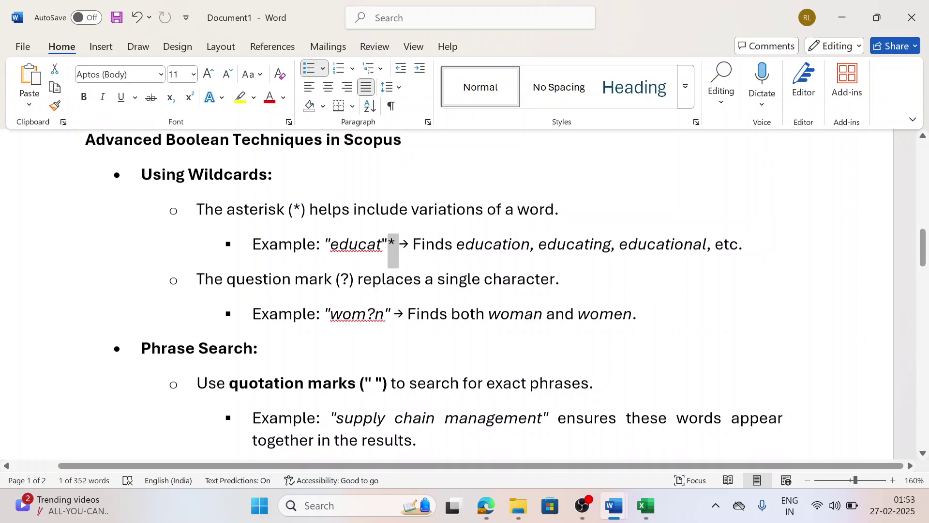
Read down to the Proximity Operators (W/n) section, then back up to AND, OR, NOT
scroll(465, 295, down, 3)
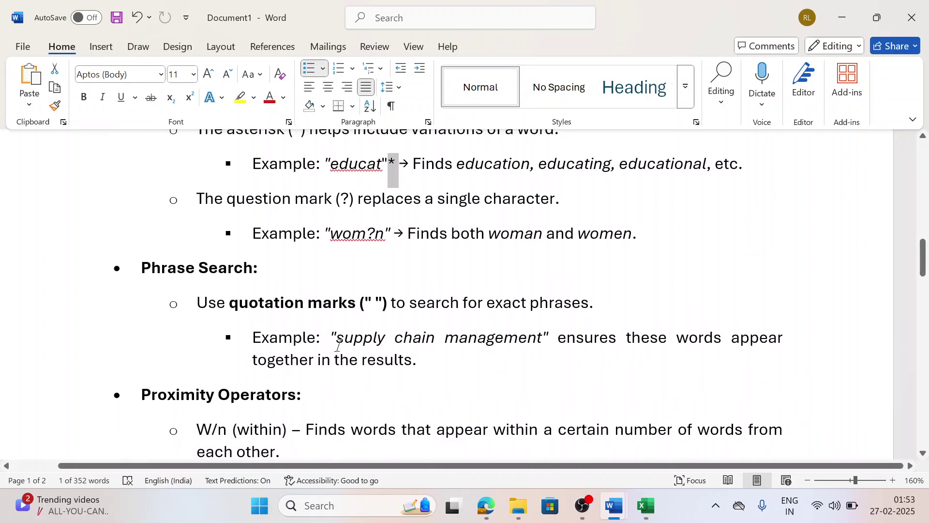
scroll(447, 294, down, 3)
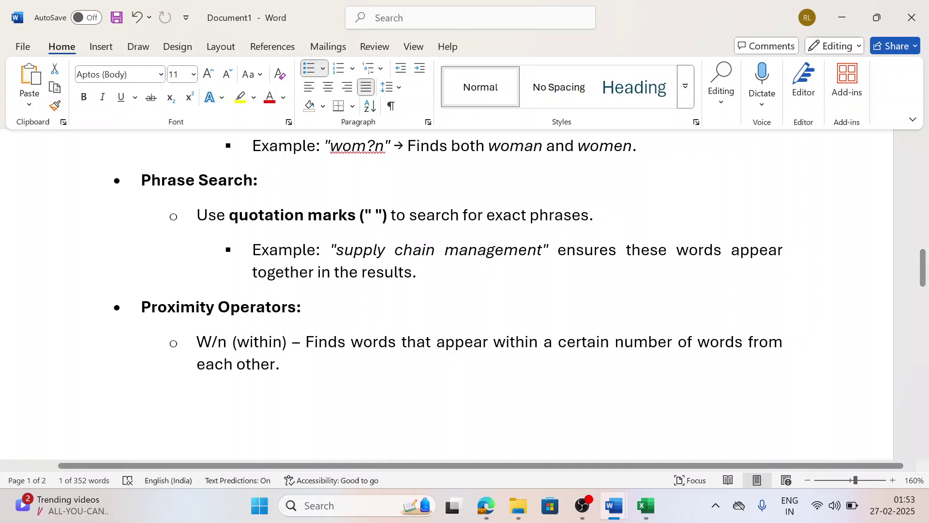
scroll(464, 296, down, 2)
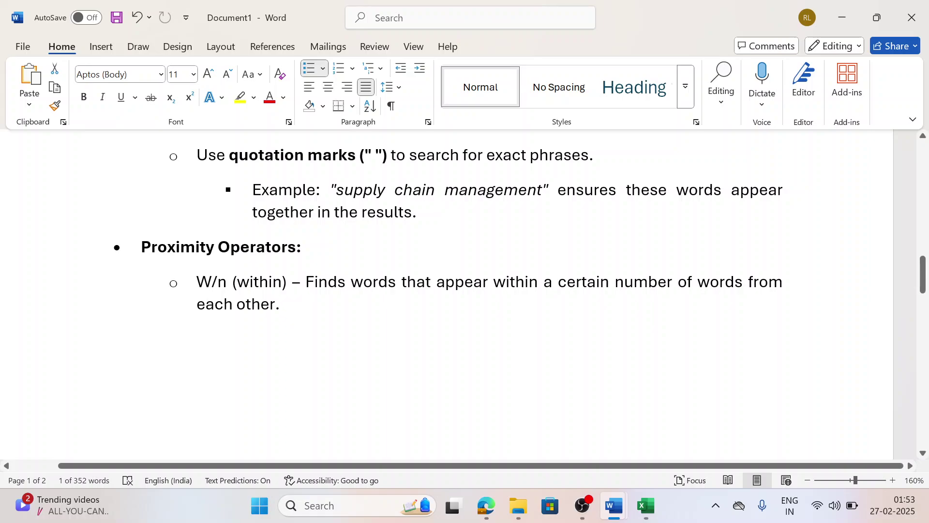
scroll(464, 295, up, 10)
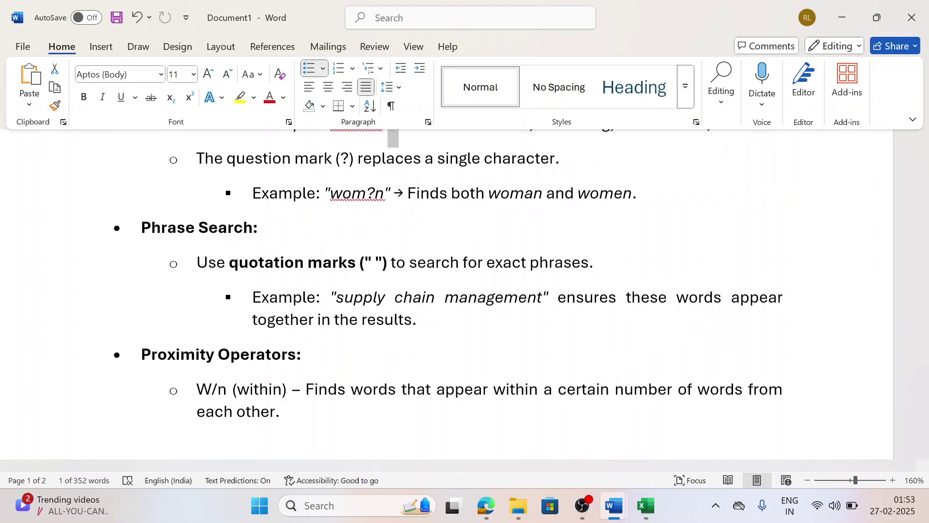
scroll(465, 295, up, 2)
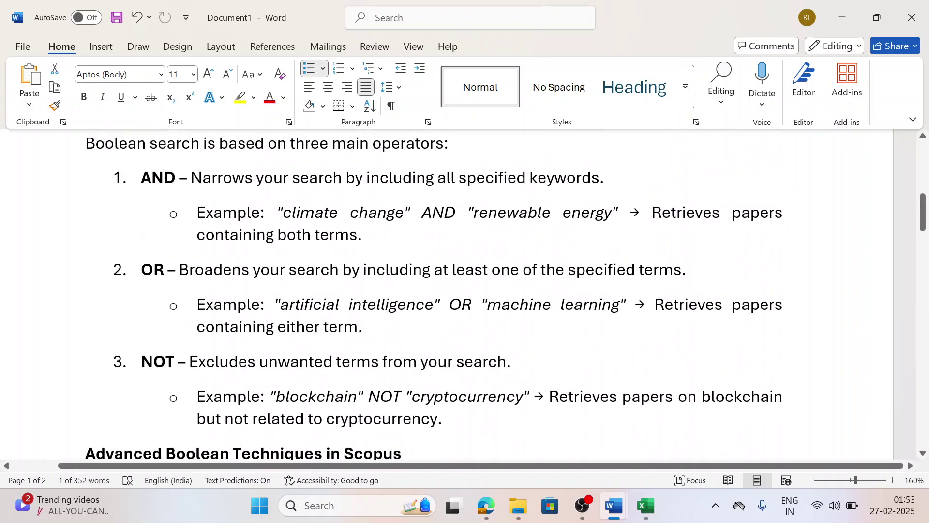